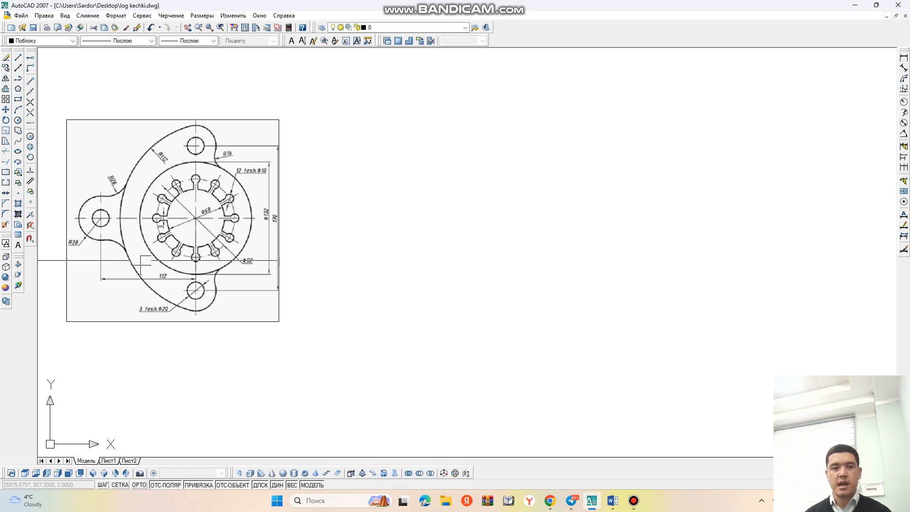
Step: Draw a vertical centreline 234 units long in the empty area beside the reference drawing
click(18, 58)
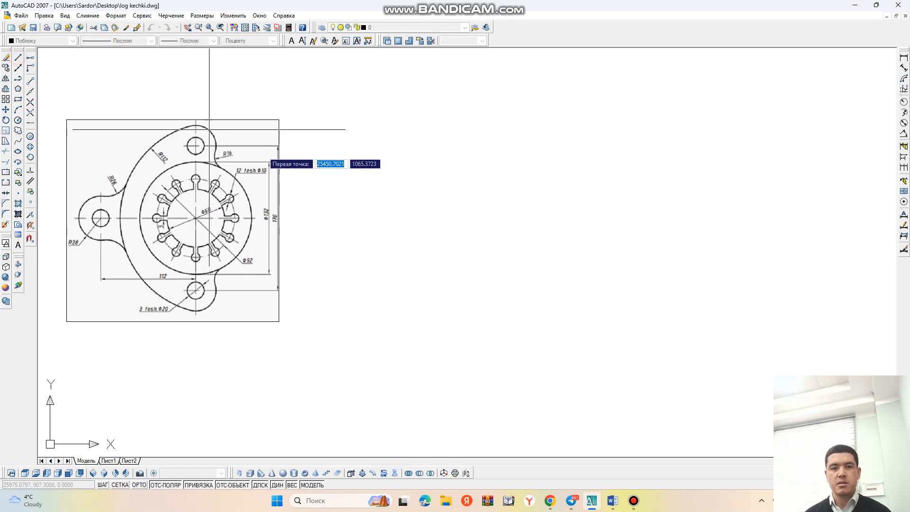
click(554, 93)
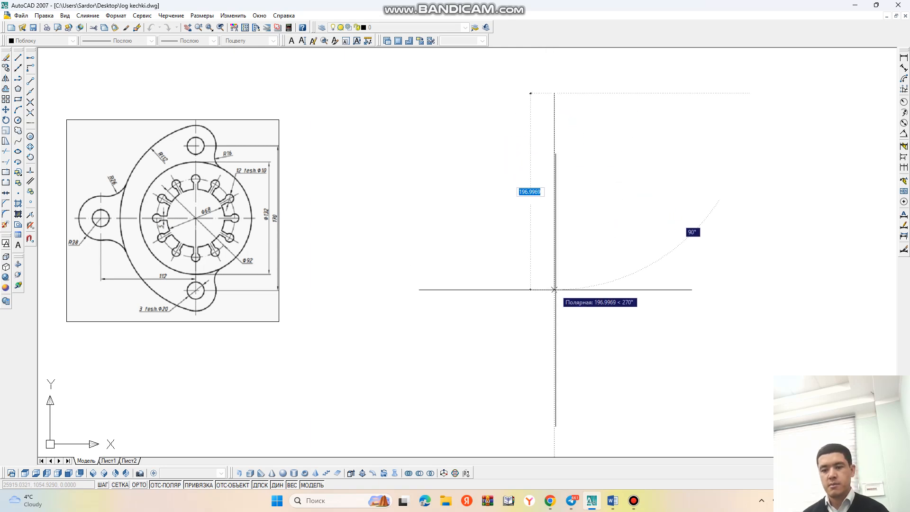
text(234)
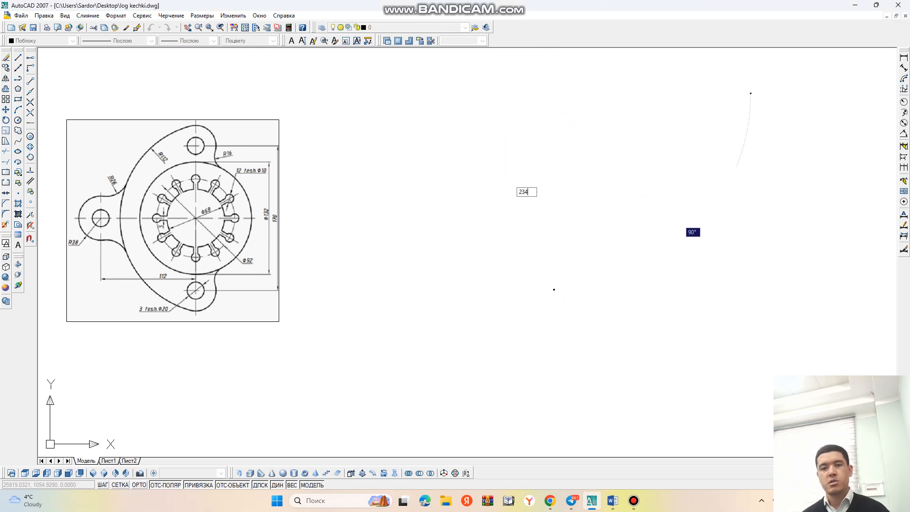
key(Return)
key(Return)
Step: Draw a horizontal line 234 units long from the midpoint of the vertical centreline
key(Return)
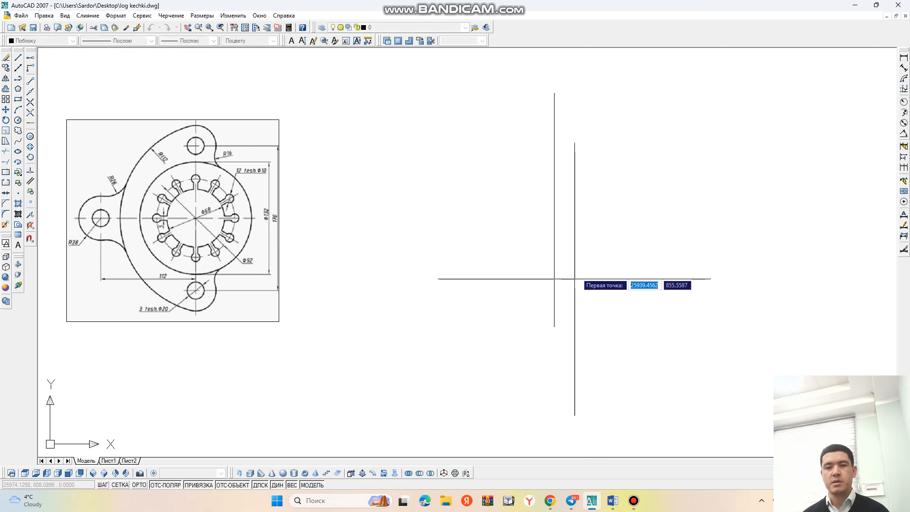
click(555, 205)
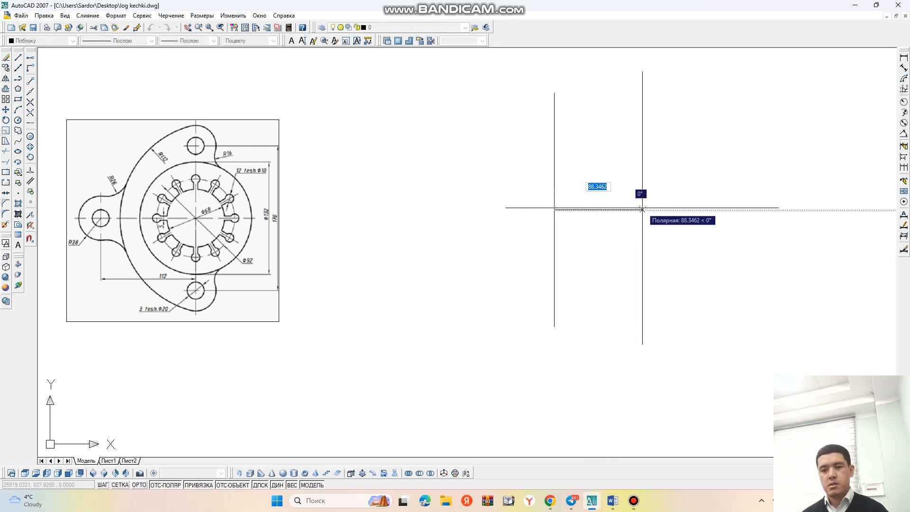
text(234)
key(Return)
key(Return)
Step: Move the horizontal line by its midpoint onto the vertical centreline's midpoint so the two form a centred cross
click(671, 210)
click(671, 210)
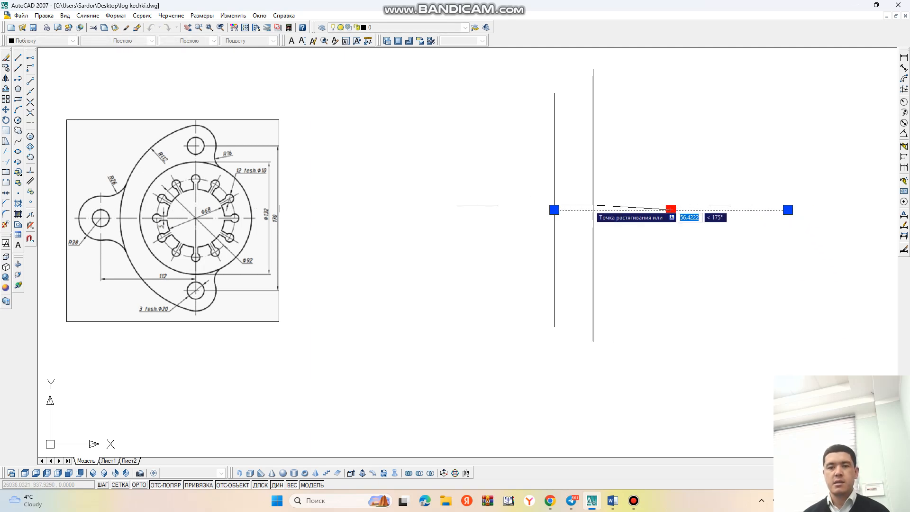
click(554, 210)
key(Escape)
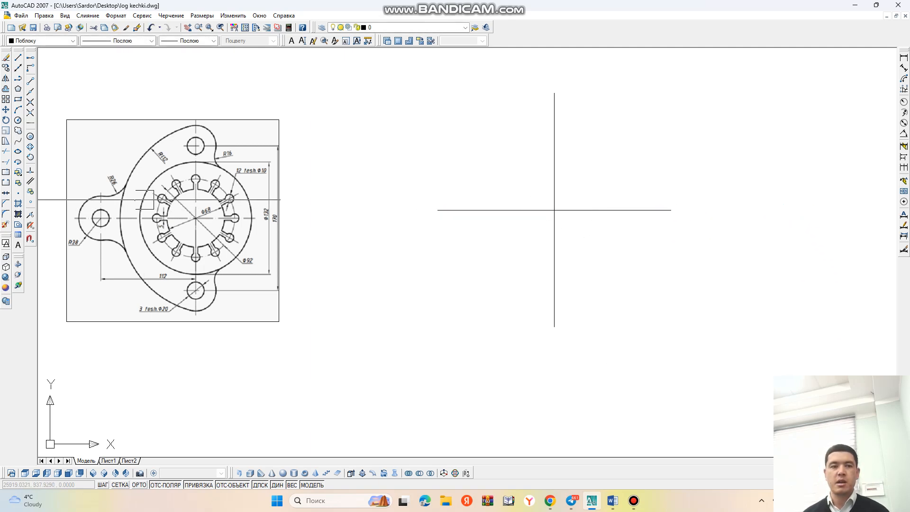
Step: Draw two concentric circles at the centreline intersection, one 68 in diameter and one with radius 46
click(18, 120)
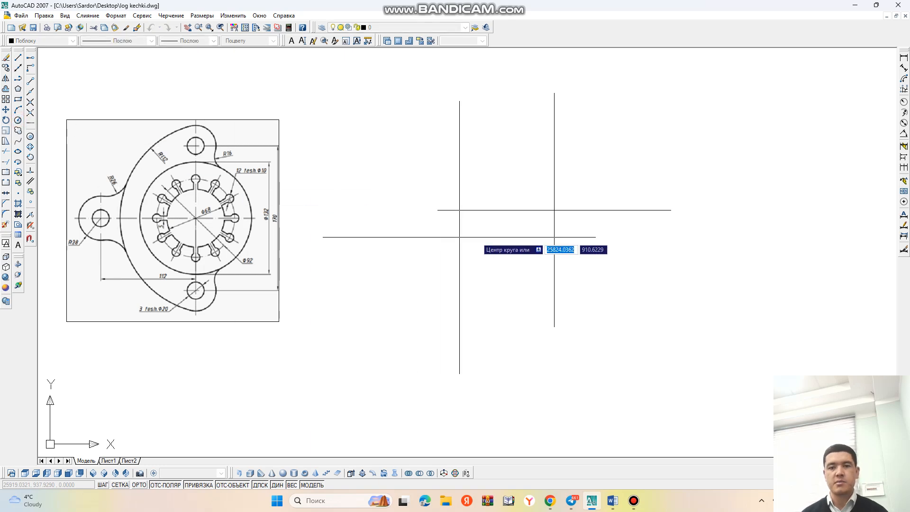
click(555, 210)
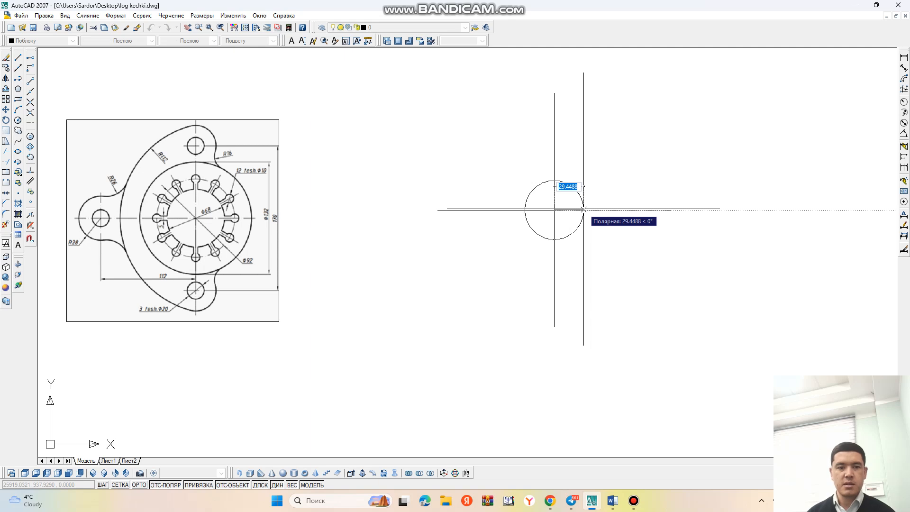
click(576, 185)
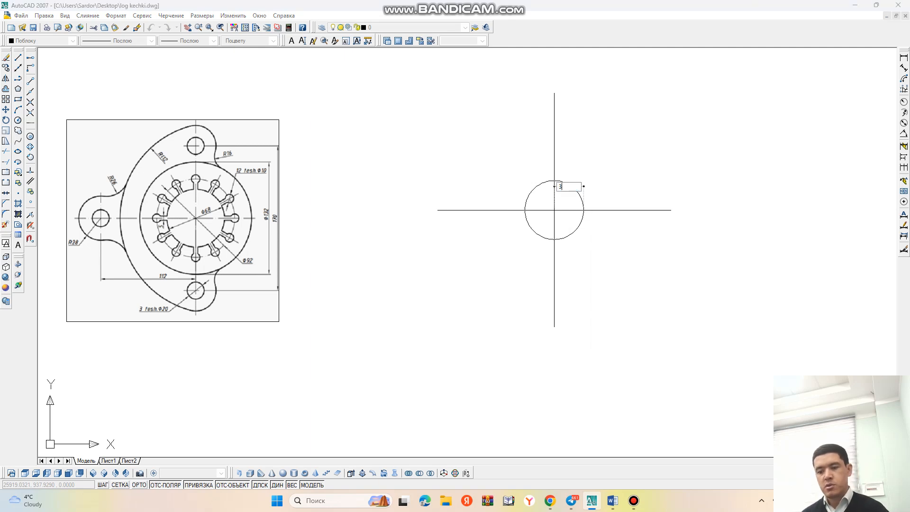
key(Return)
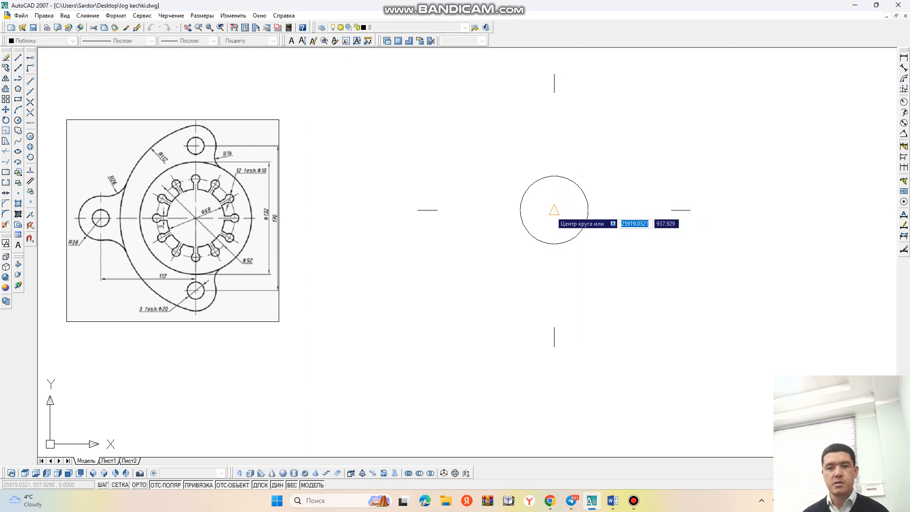
click(554, 210)
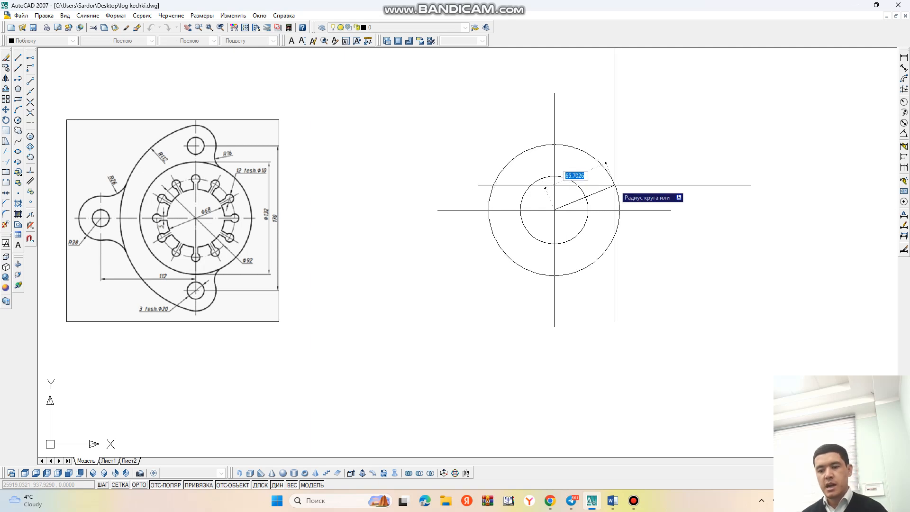
text(46)
key(Return)
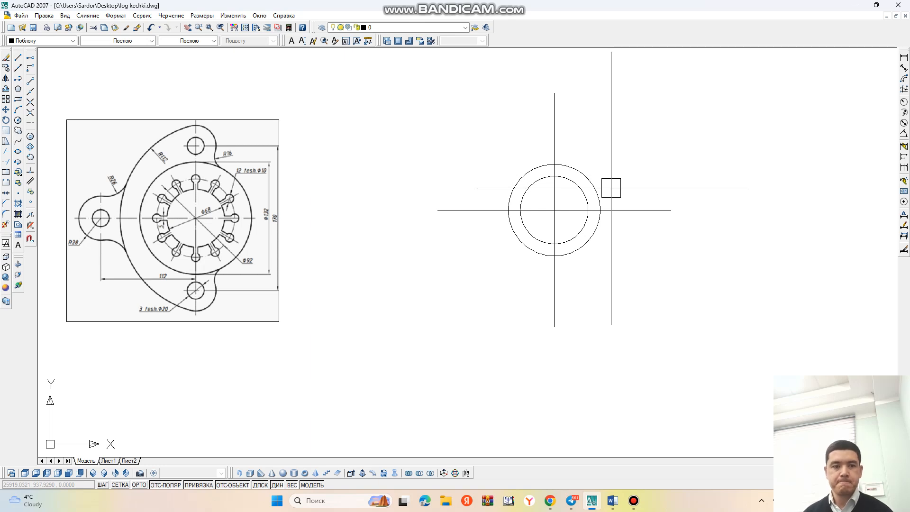
Step: Draw two larger concentric circles of radius 85 and 112 at the centreline intersection
key(Return)
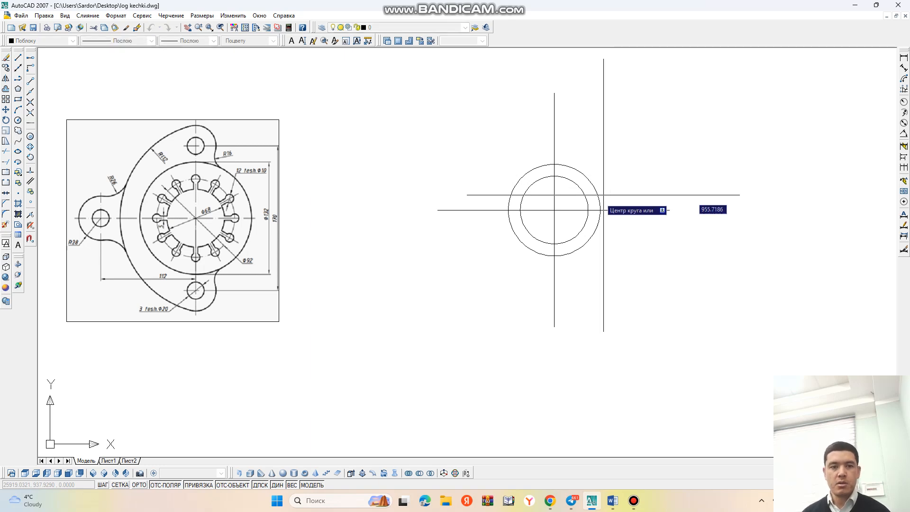
click(554, 210)
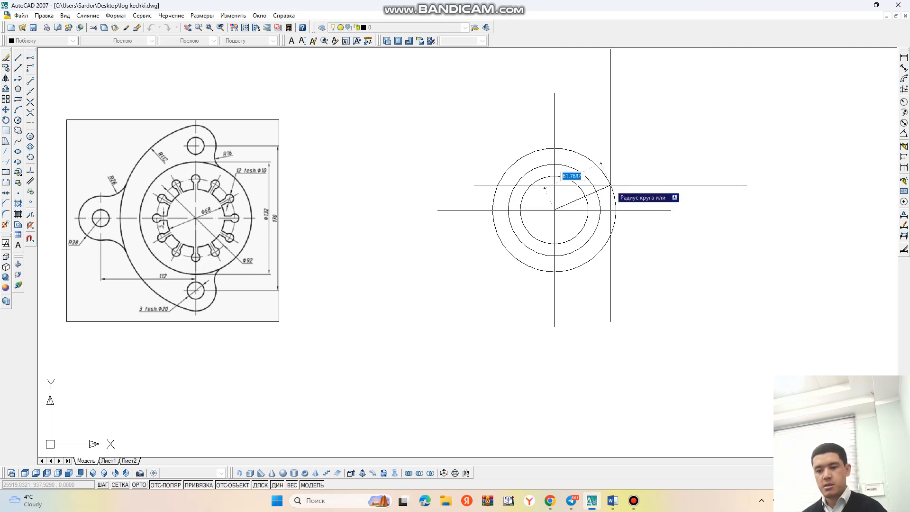
text(85)
key(Return)
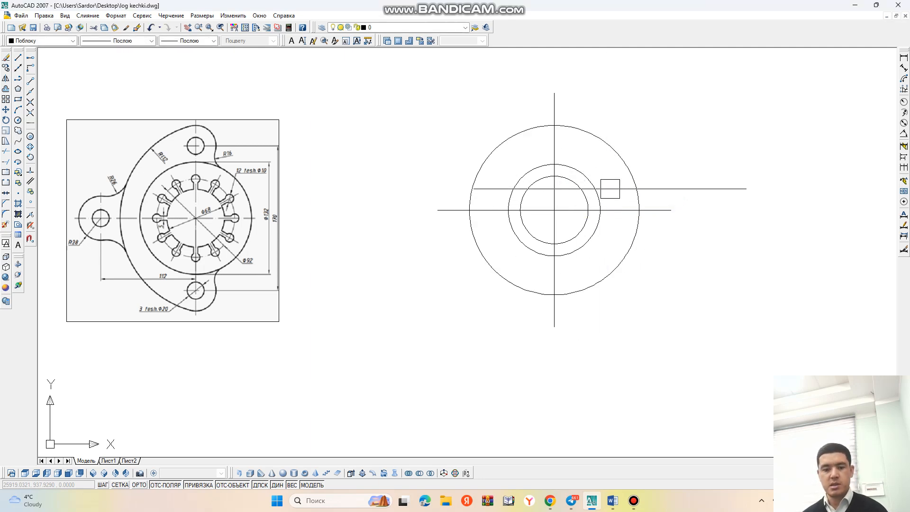
key(Return)
click(554, 209)
text(112)
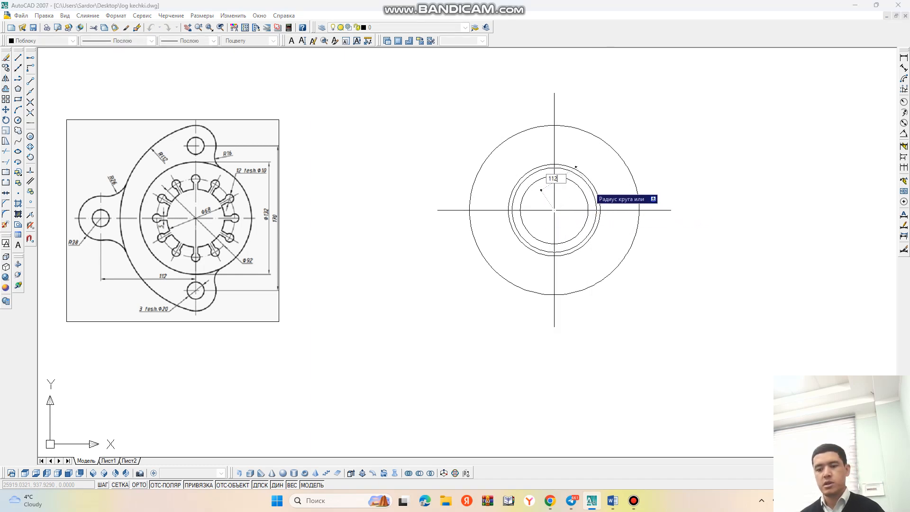
key(Return)
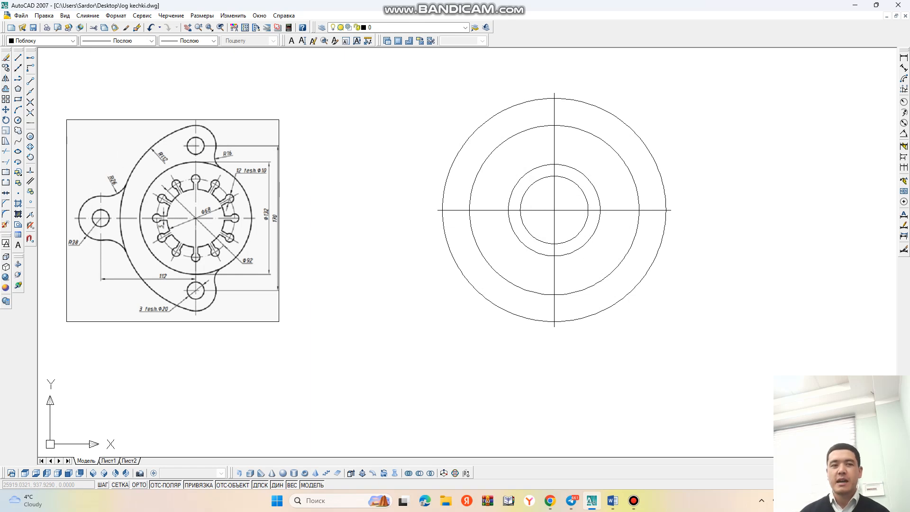
Step: Draw a circle of radius 5 where the radius 46 circle crosses the upper part of the vertical centreline
click(19, 121)
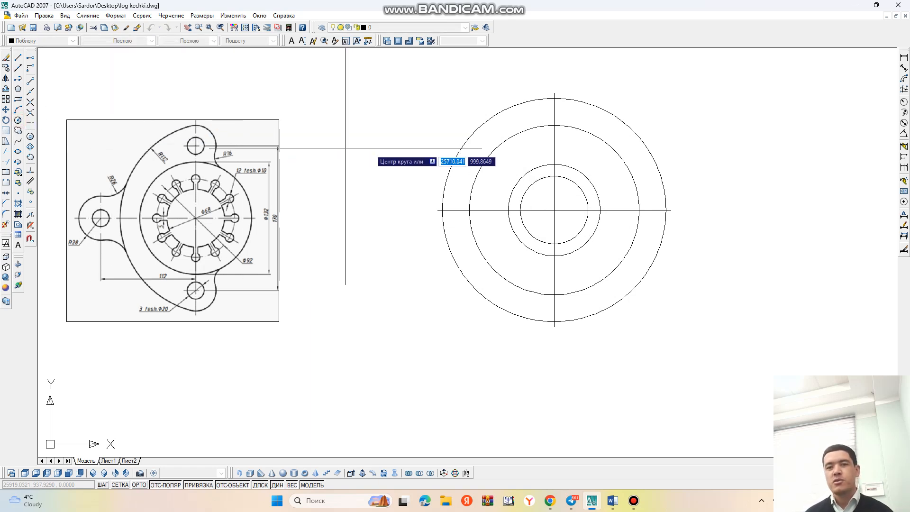
click(554, 164)
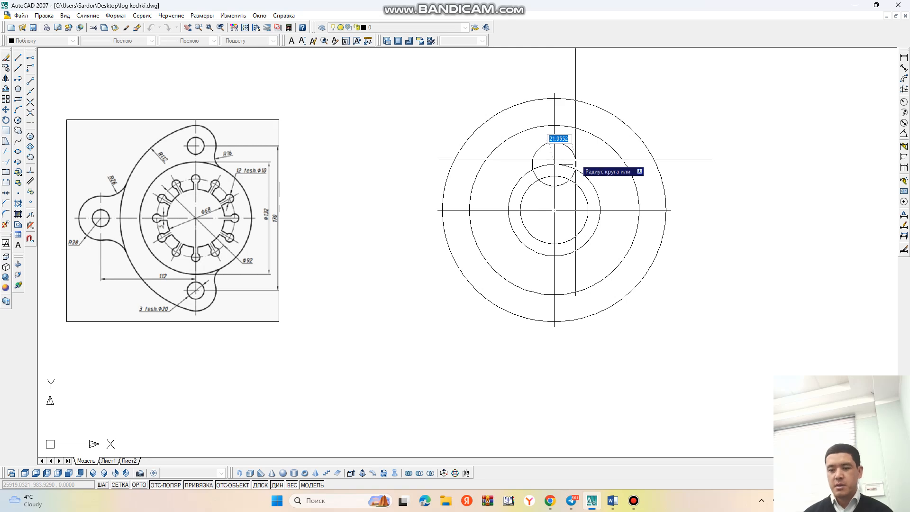
text(5)
key(Return)
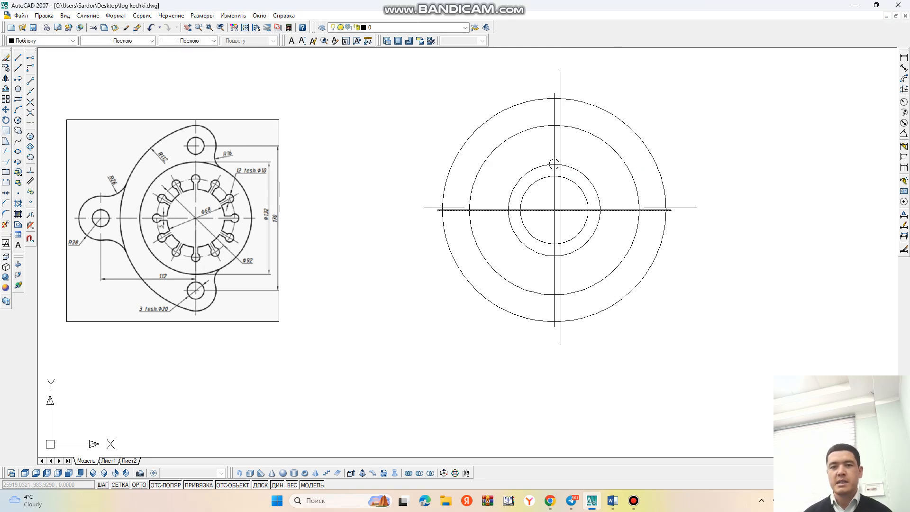
Step: Create a polar array of the radius 5 circle around the centreline intersection with 12 items over 360 degrees
scroll(565, 191, up, 3)
scroll(566, 190, down, 3)
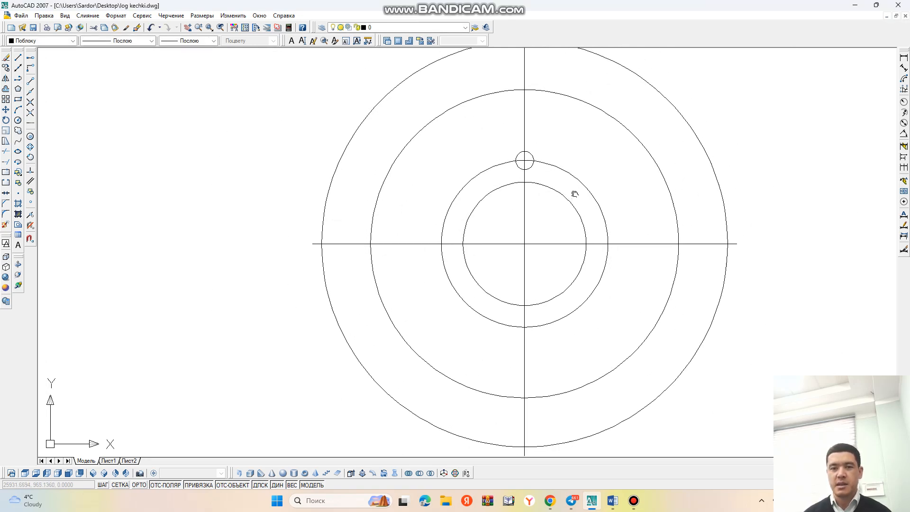
scroll(532, 182, down, 2)
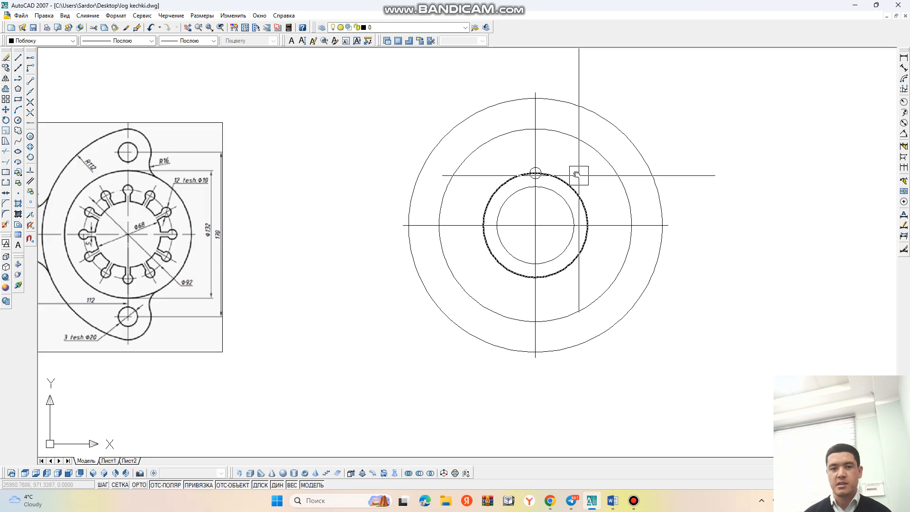
click(240, 16)
click(251, 108)
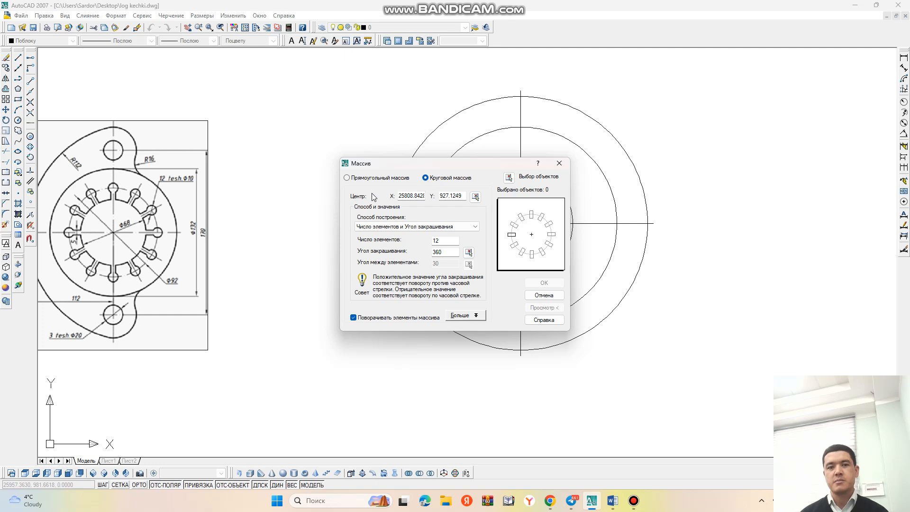
click(476, 196)
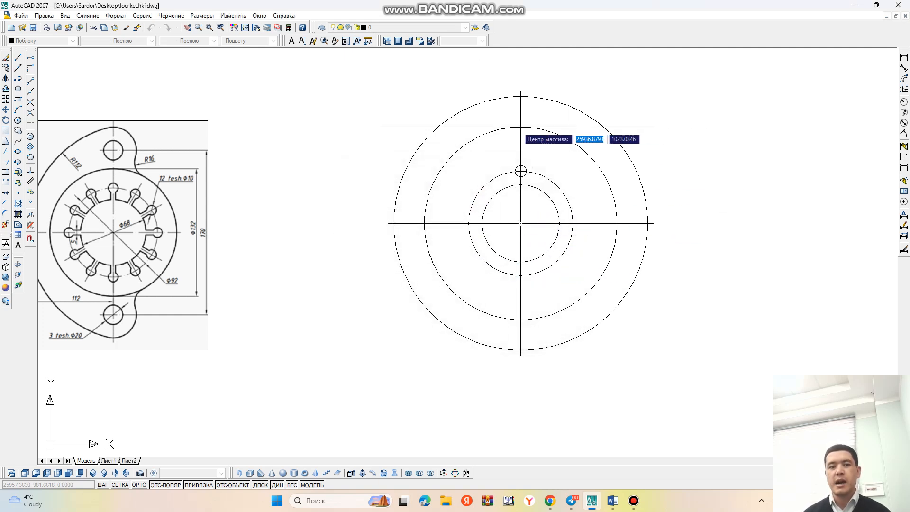
click(521, 223)
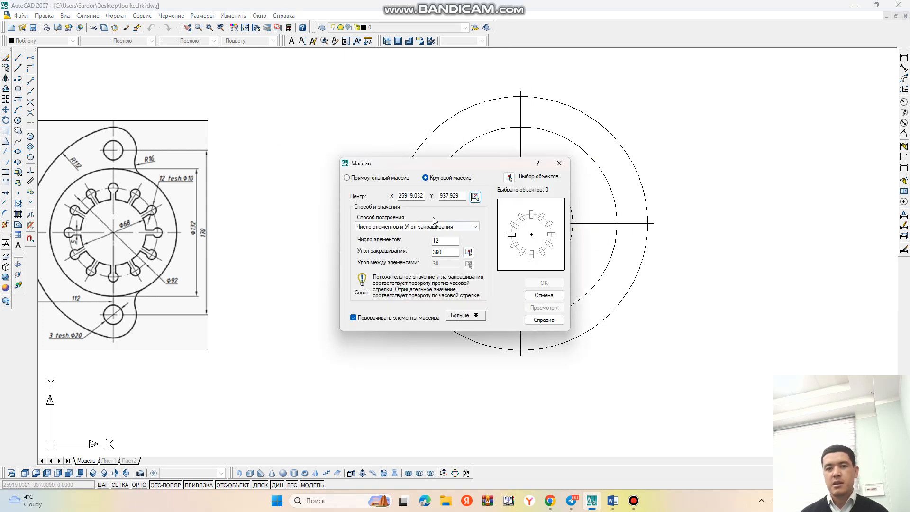
click(509, 178)
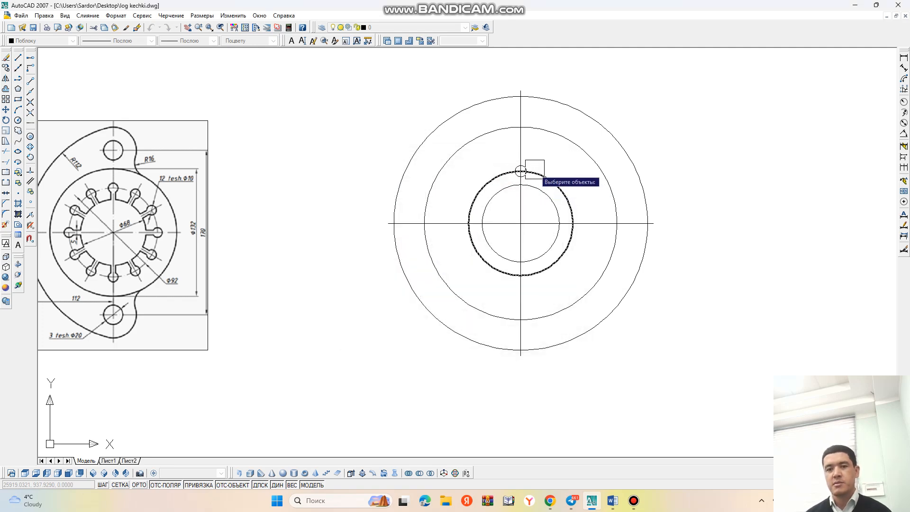
click(521, 171)
key(Return)
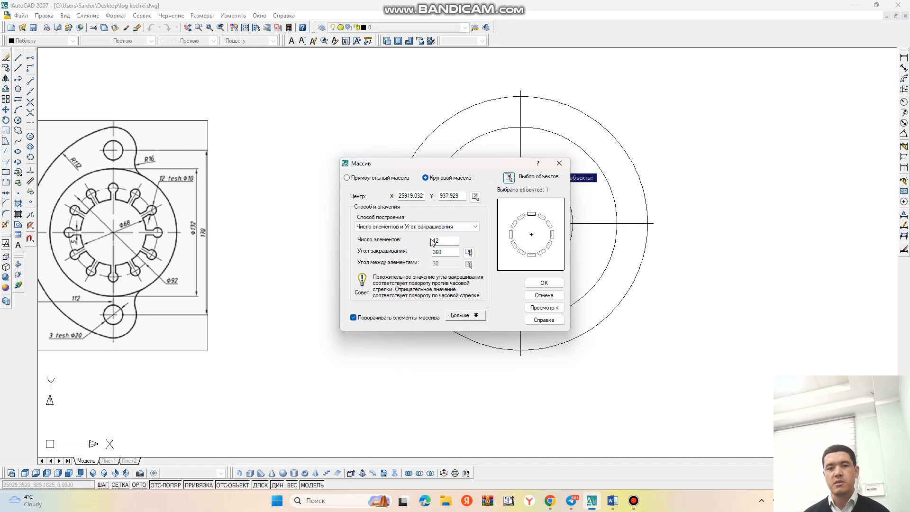
click(534, 283)
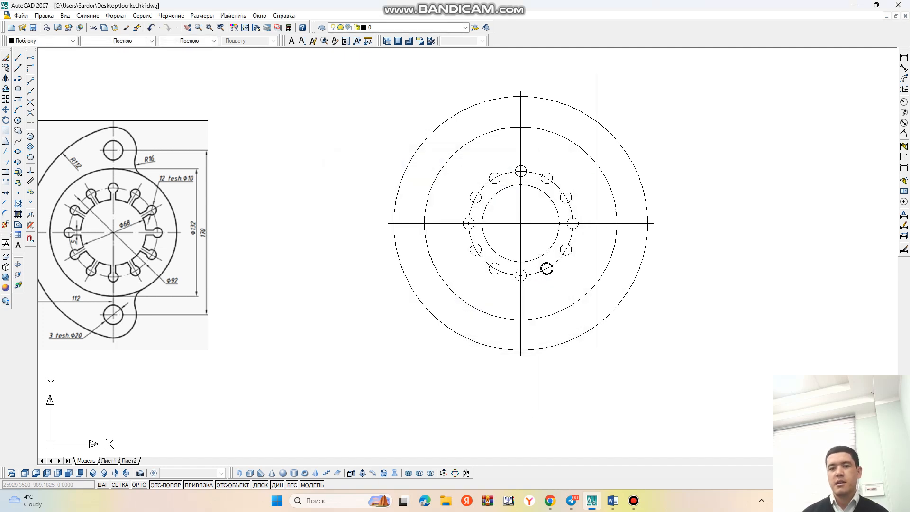
Step: Draw a line along the vertical centreline from the bottom of the topmost small circle to the 68 diameter circle
scroll(215, 195, up, 10)
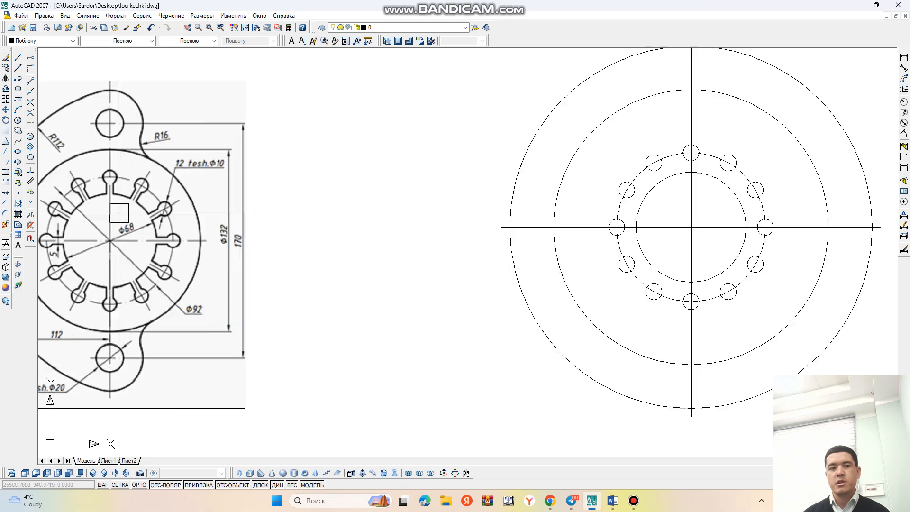
scroll(204, 143, down, 6)
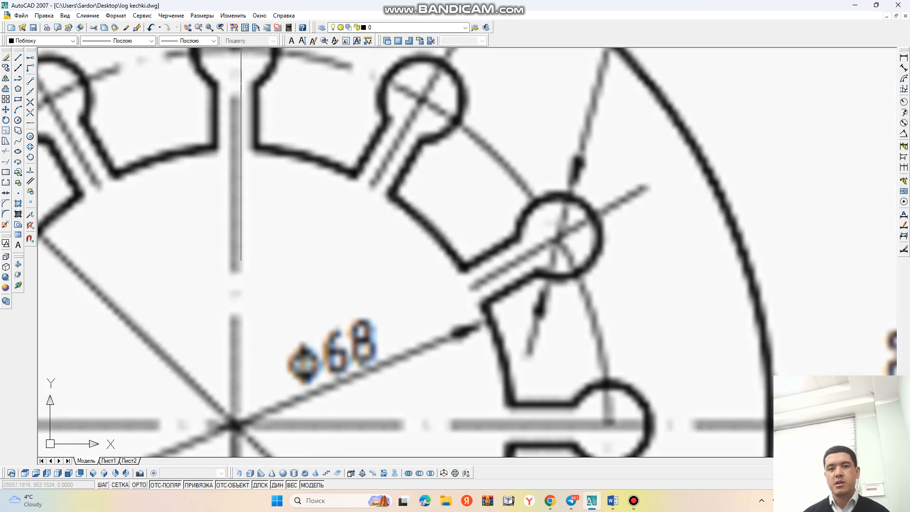
scroll(169, 216, up, 5)
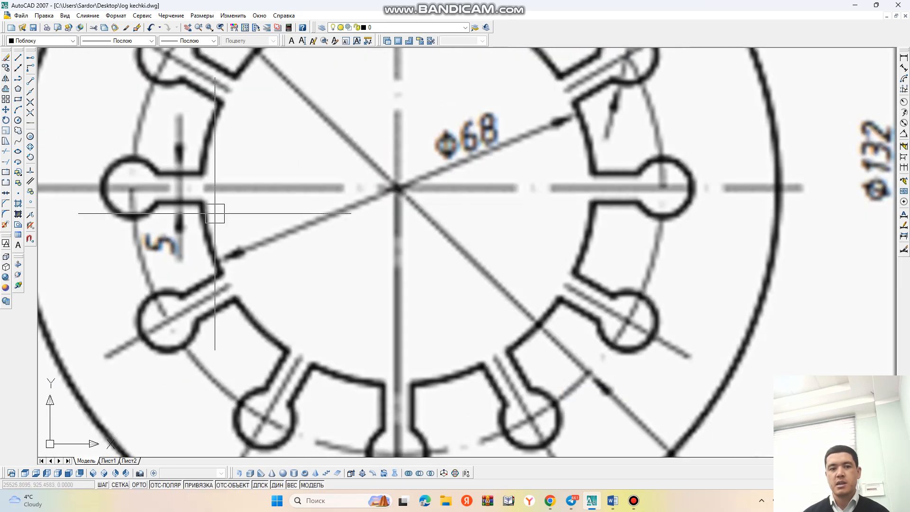
scroll(164, 205, down, 6)
scroll(554, 178, up, 4)
scroll(548, 178, up, 5)
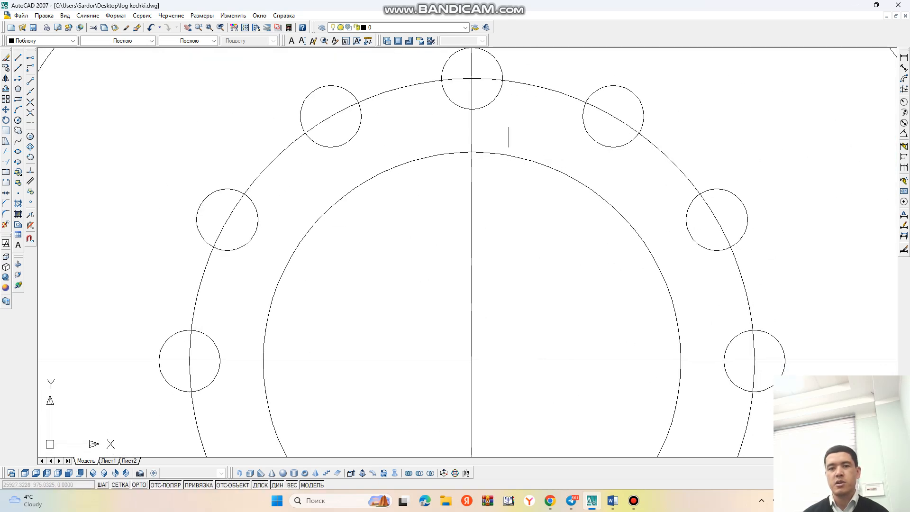
click(18, 58)
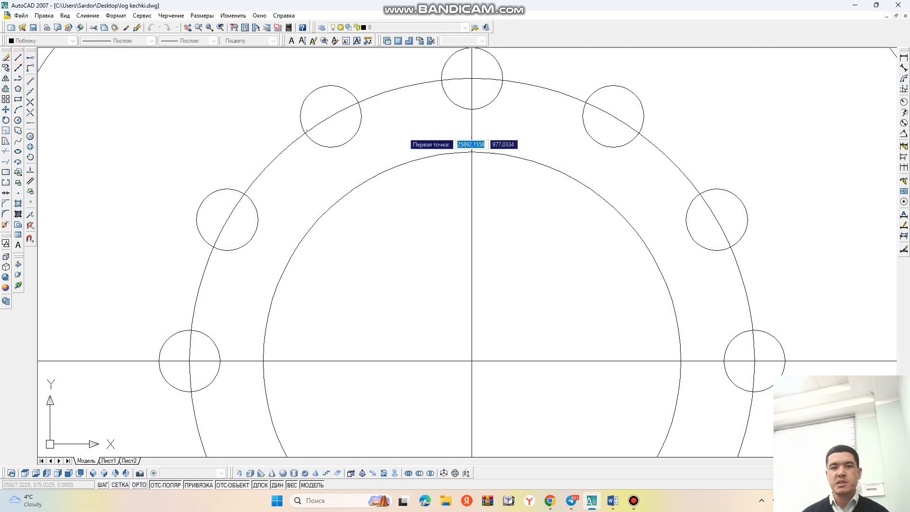
click(472, 138)
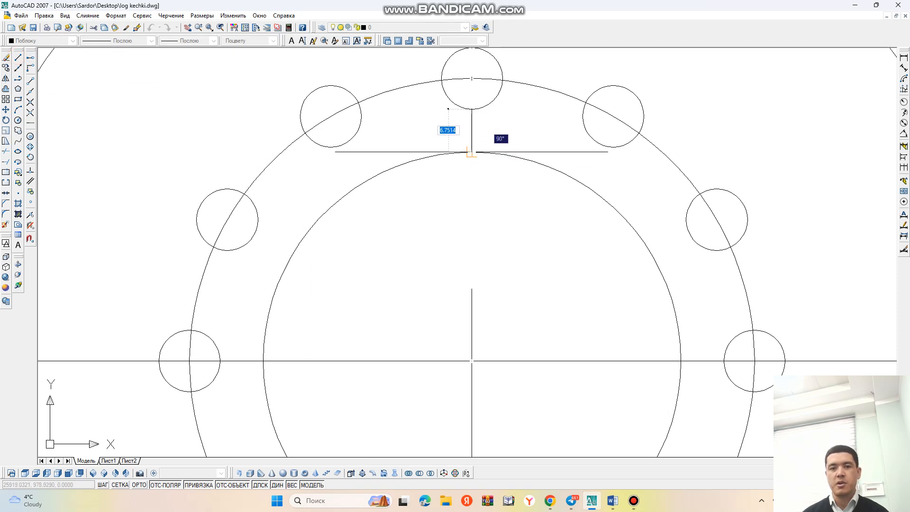
click(472, 152)
key(Return)
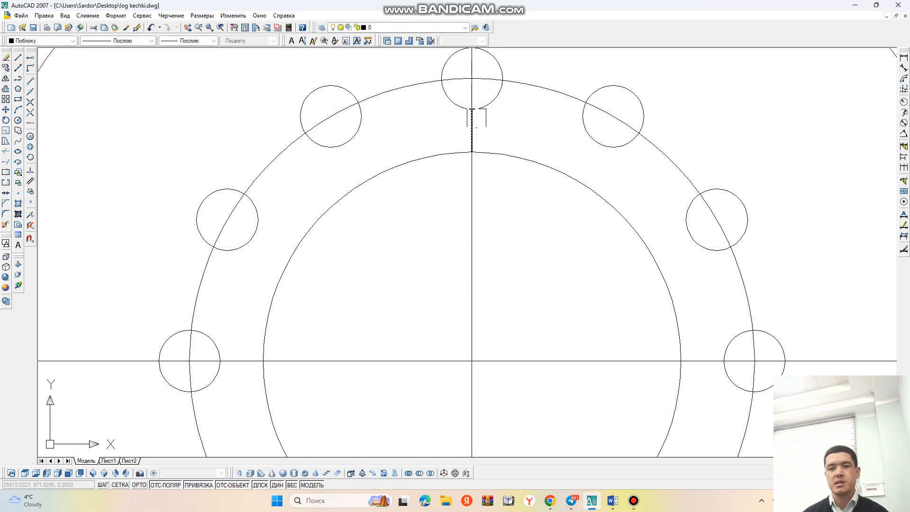
Step: Copy the short vertical line 2.5 to each side of the centreline to form the top slot's walls
click(473, 126)
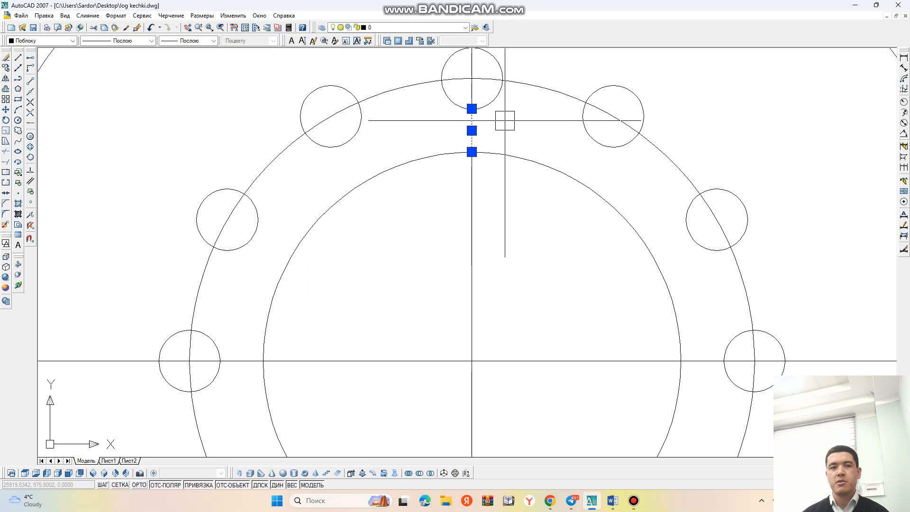
click(233, 15)
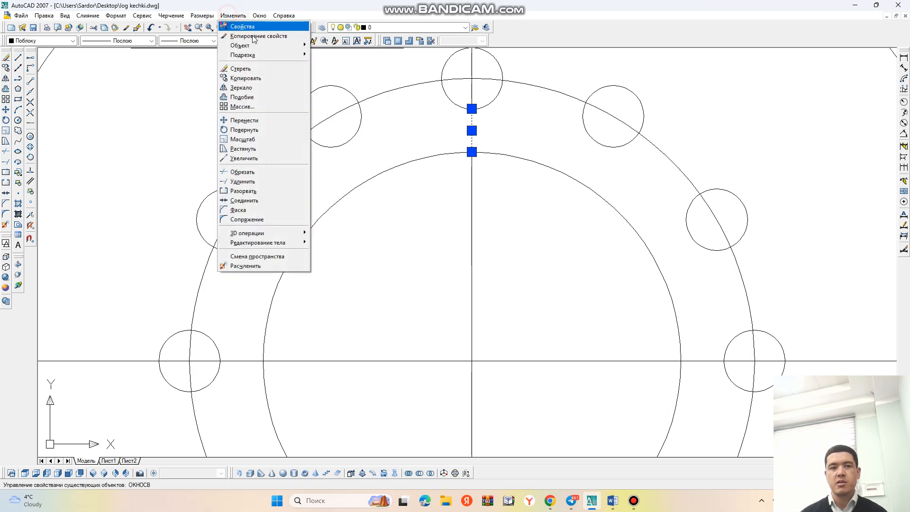
click(251, 71)
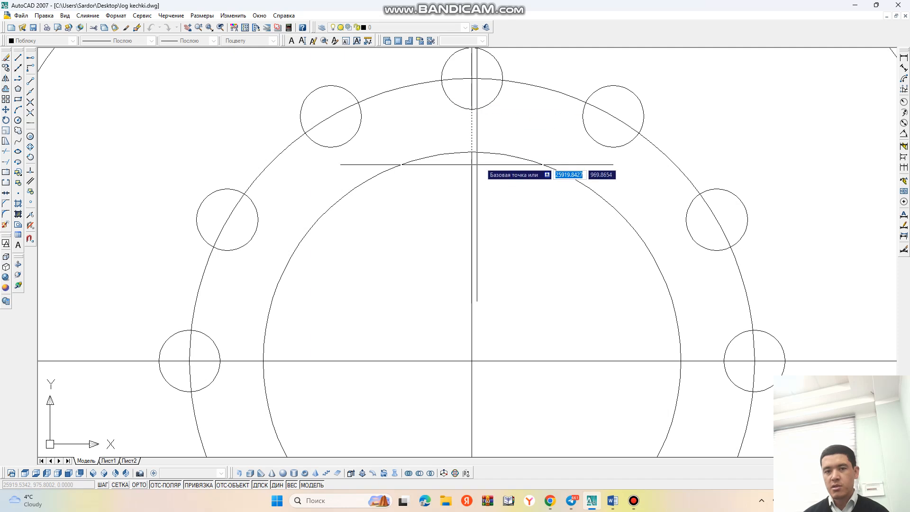
click(512, 109)
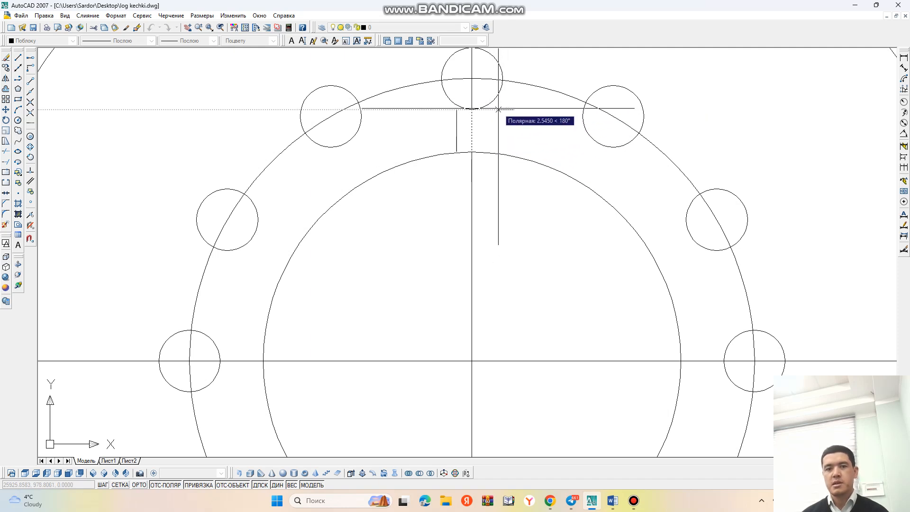
text(2.5)
key(Return)
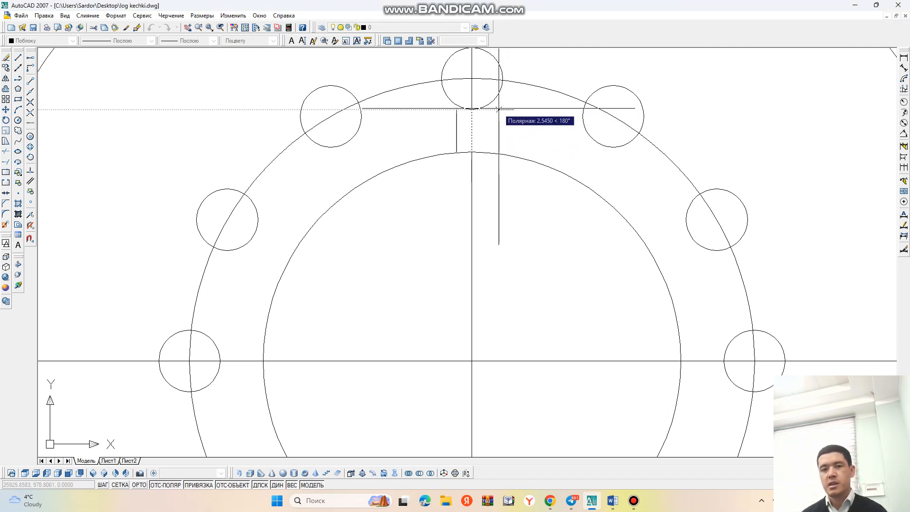
text(2.5)
key(Return)
key(Return)
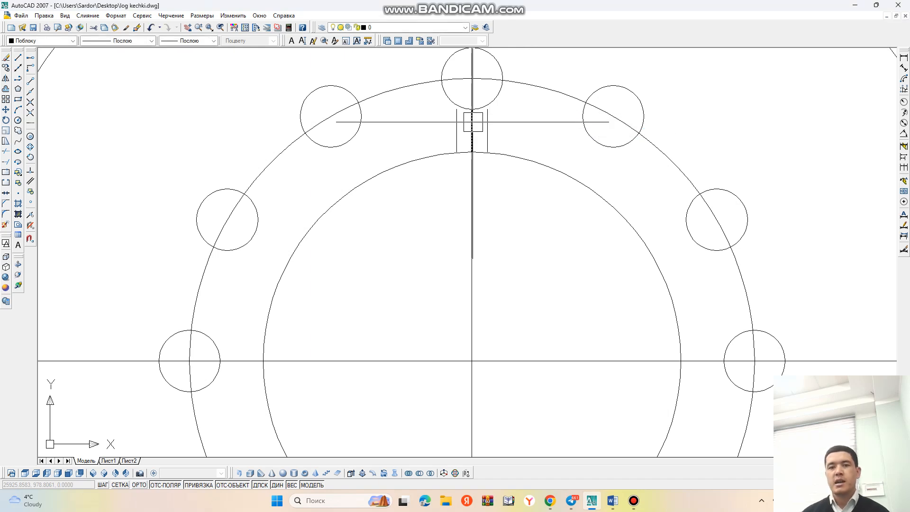
Step: Extend both slot wall lines up to the topmost small circle and down to the 68 diameter circle
scroll(475, 120, up, 3)
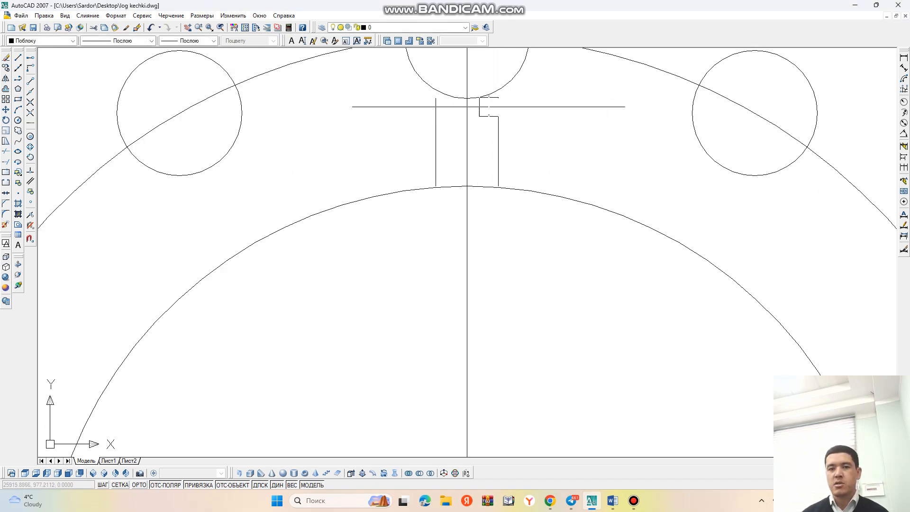
scroll(490, 105, up, 3)
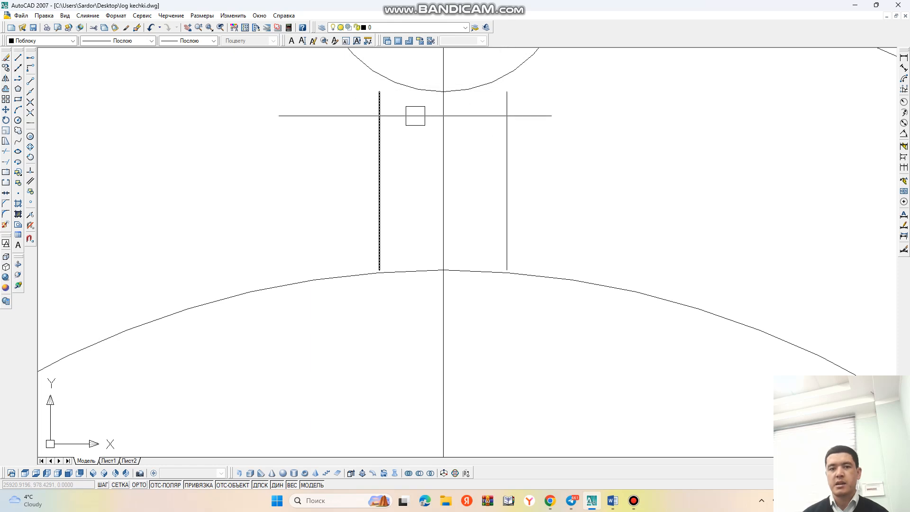
click(237, 15)
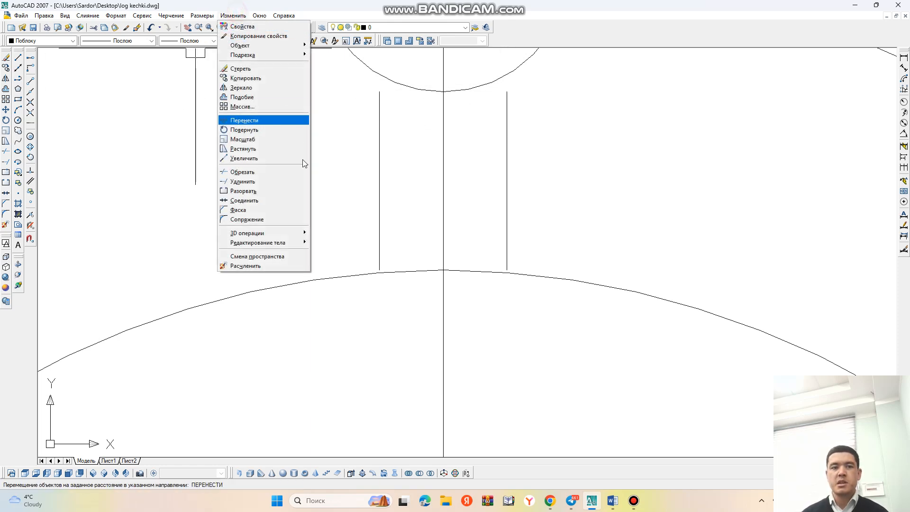
click(248, 184)
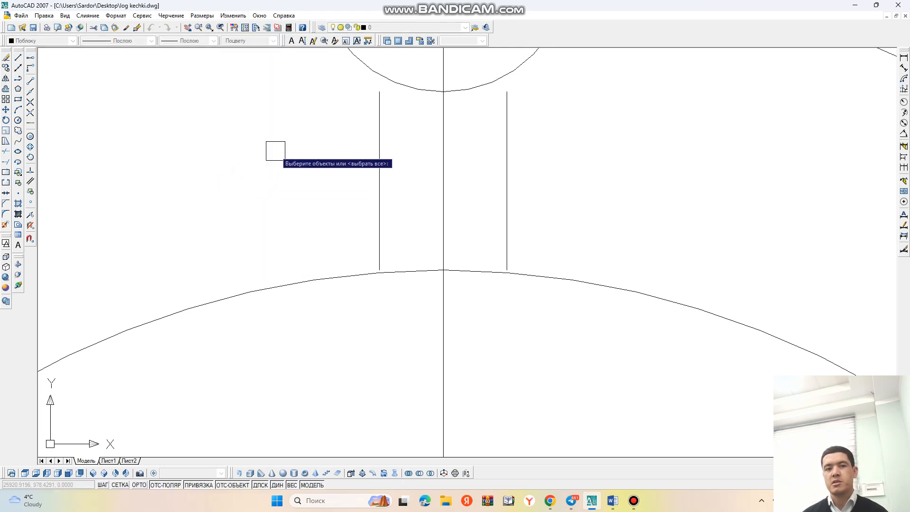
key(Return)
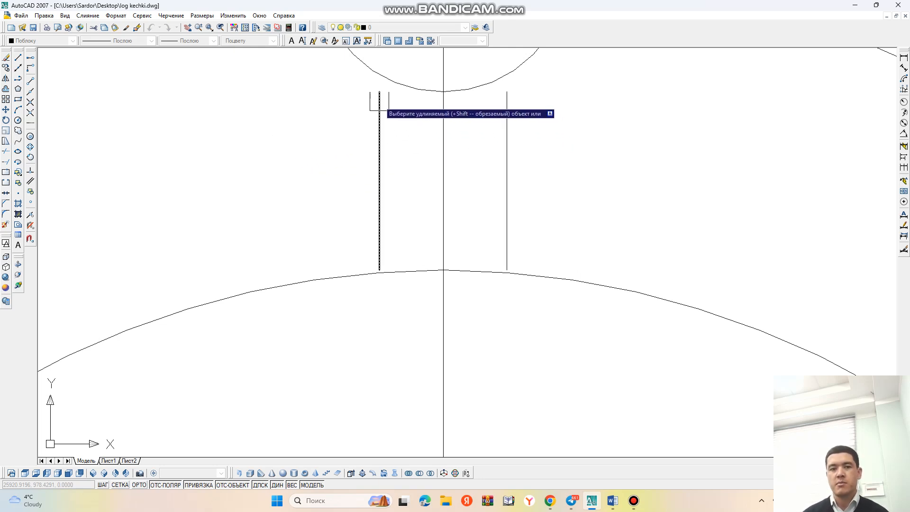
click(373, 83)
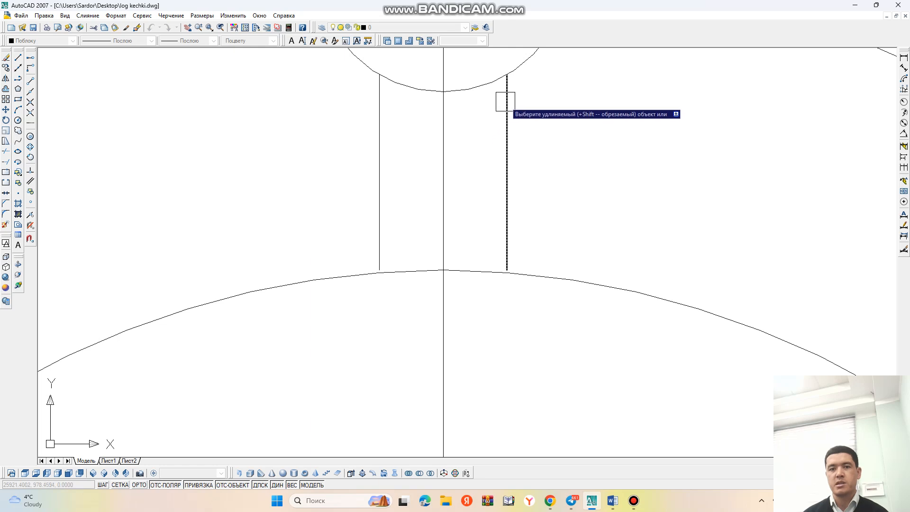
scroll(504, 274, up, 5)
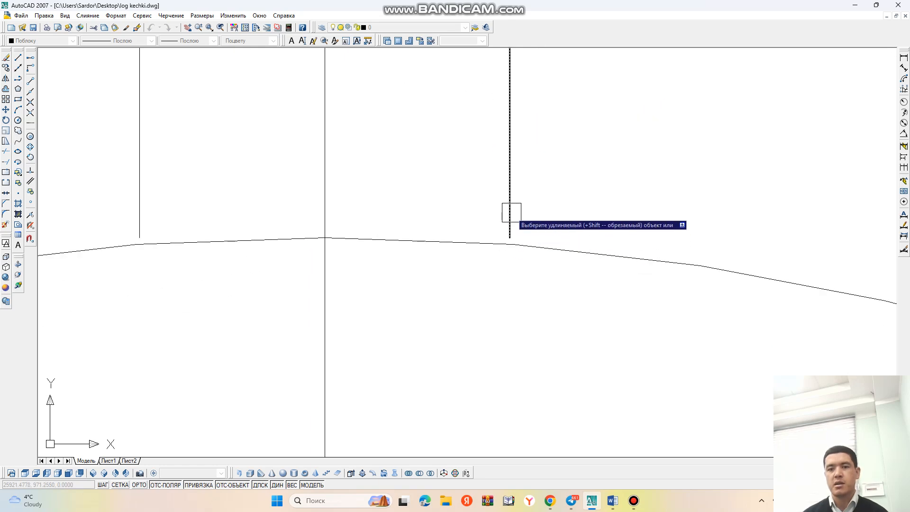
click(140, 215)
scroll(316, 217, down, 2)
scroll(317, 217, down, 5)
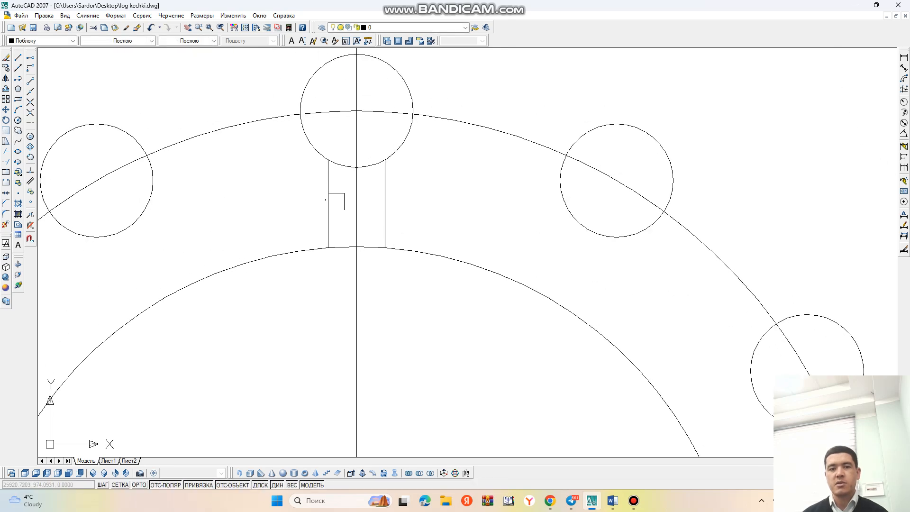
Step: Create a polar array of the two slot wall lines around the centreline intersection with 12 items over 360 degrees
click(239, 18)
click(261, 101)
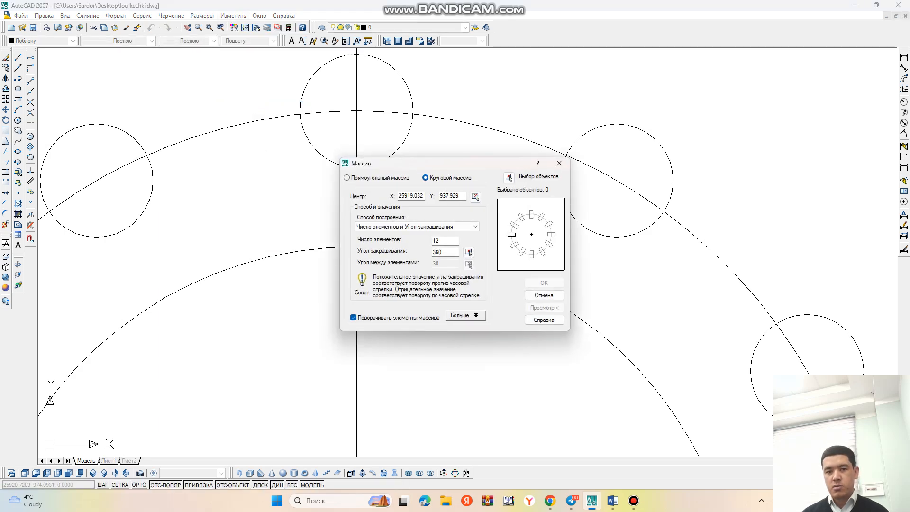
click(475, 197)
scroll(479, 213, down, 5)
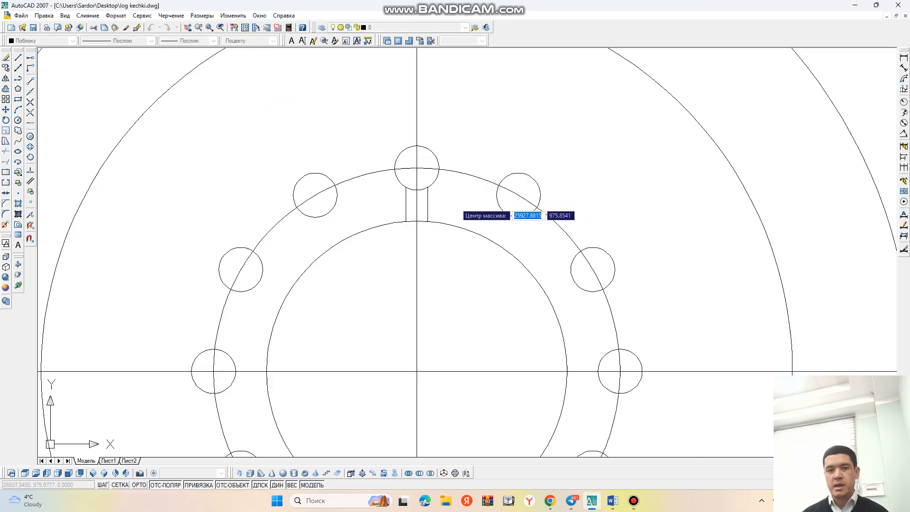
click(434, 315)
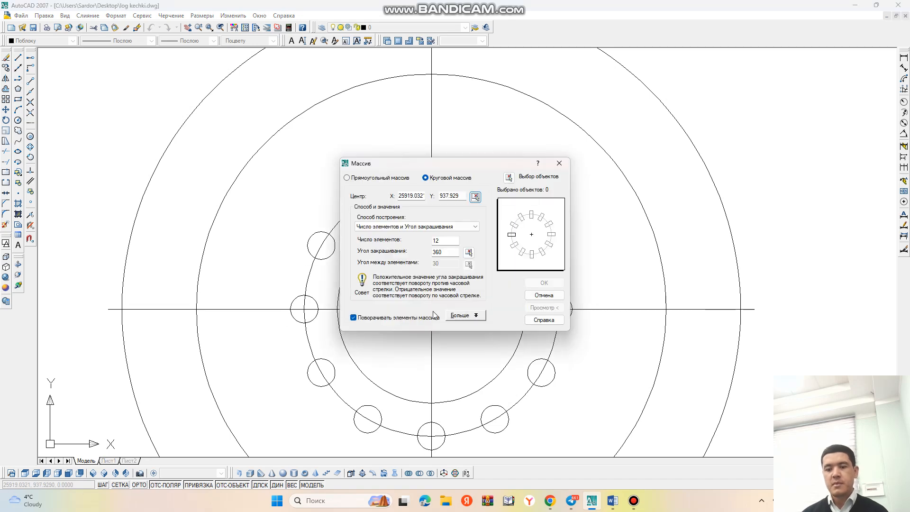
click(508, 178)
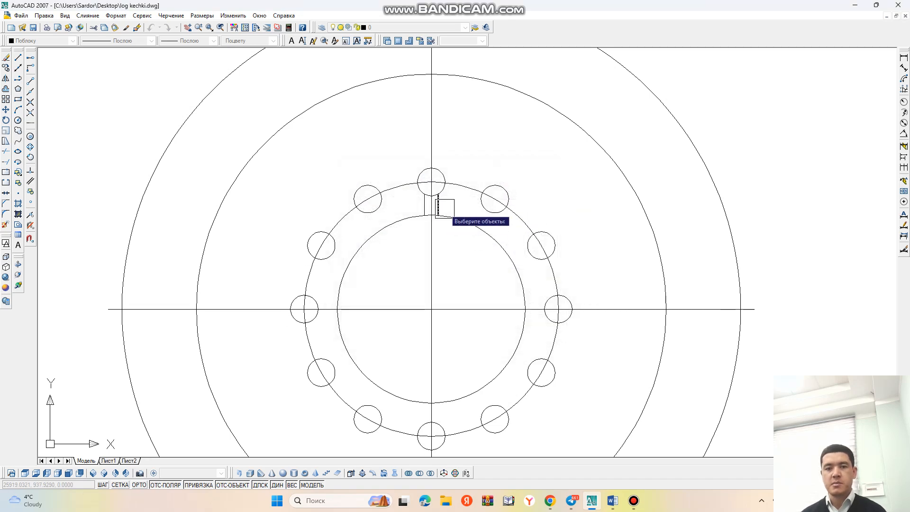
scroll(439, 205, up, 2)
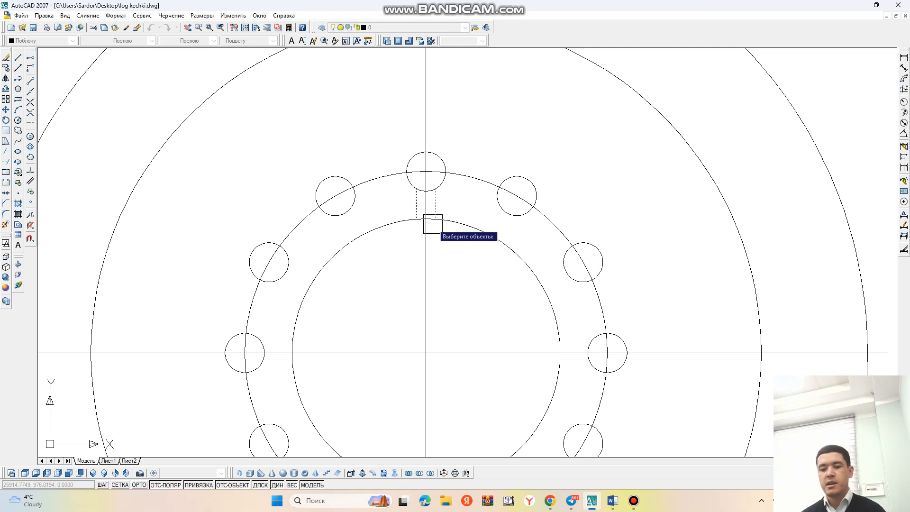
key(Return)
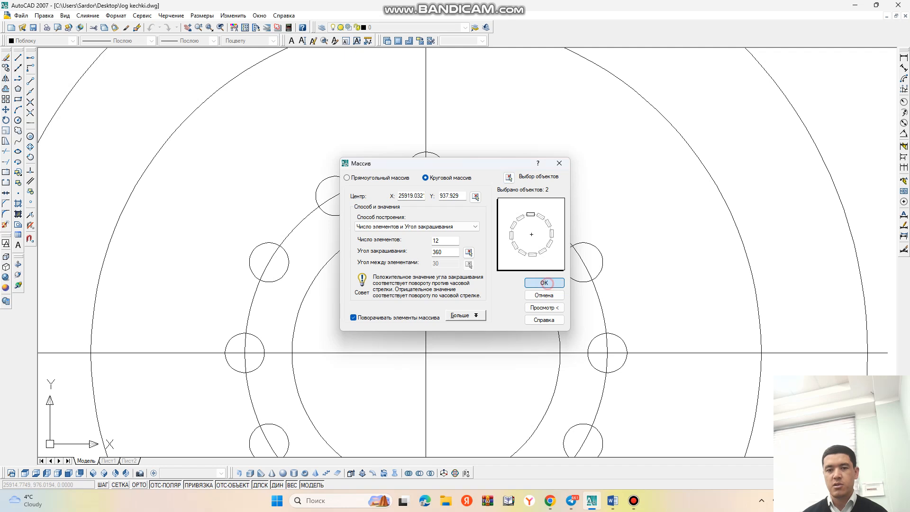
click(545, 283)
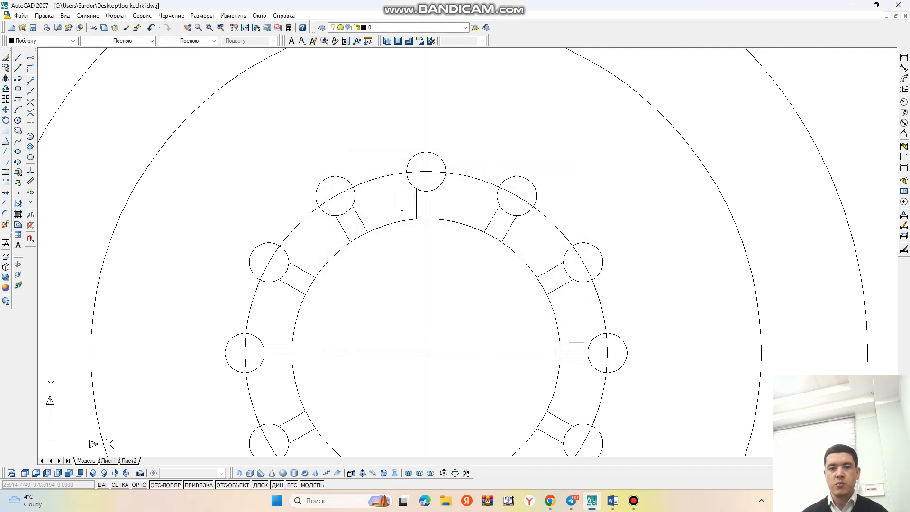
Step: Trim the small circle and the 68 diameter circle between the two walls to open the top keyhole slot
click(6, 152)
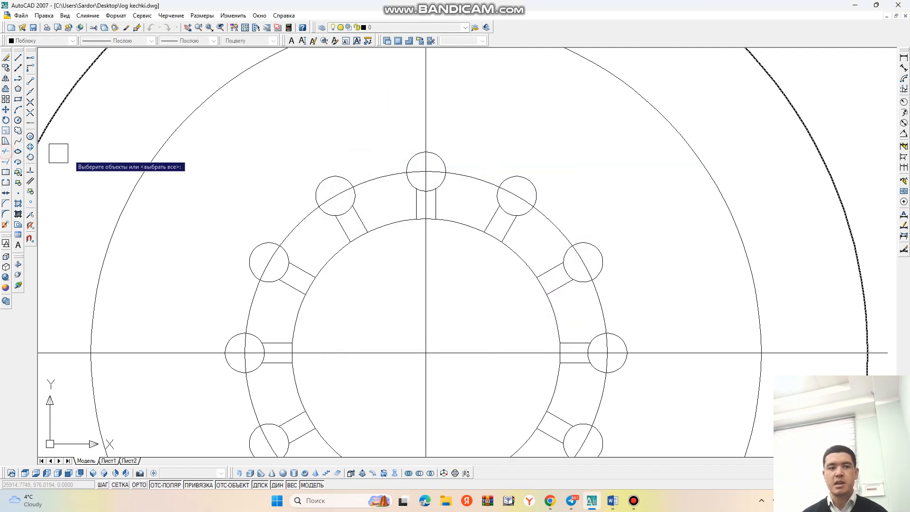
key(Return)
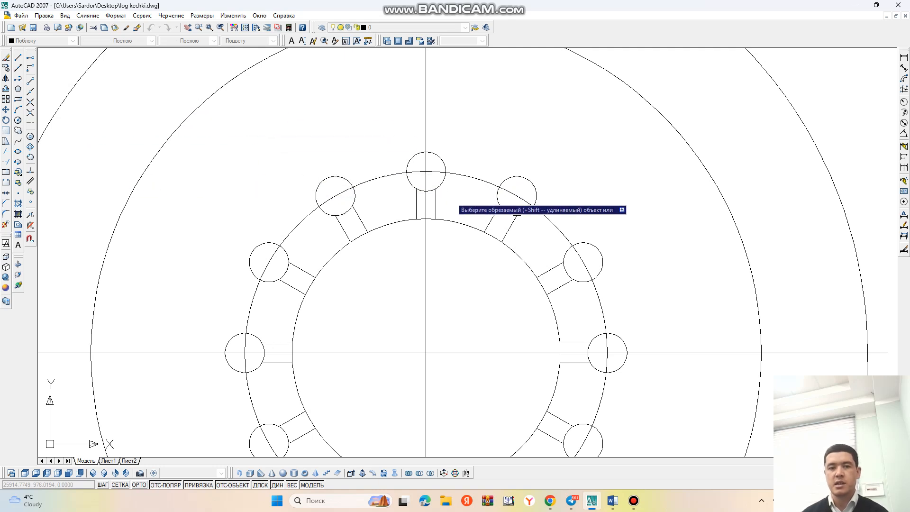
scroll(440, 192, up, 5)
click(428, 190)
click(382, 183)
click(384, 267)
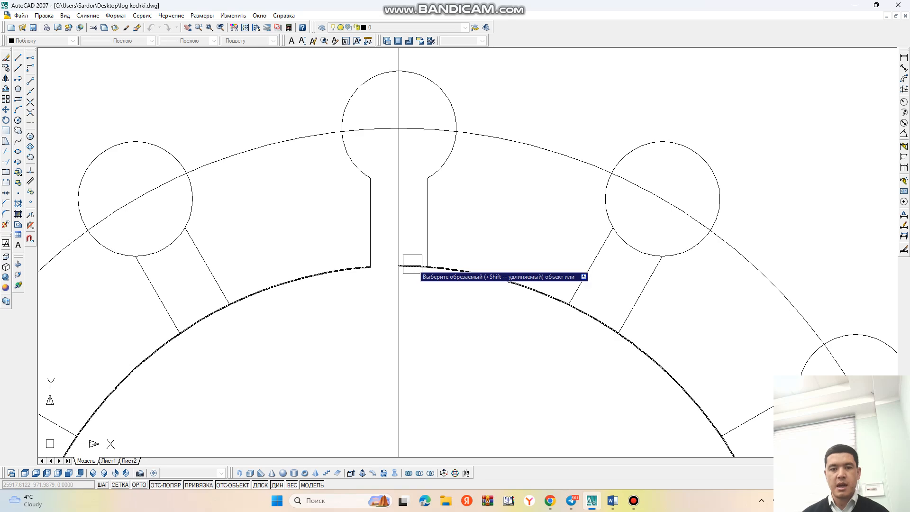
scroll(638, 235, up, 4)
scroll(572, 304, down, 10)
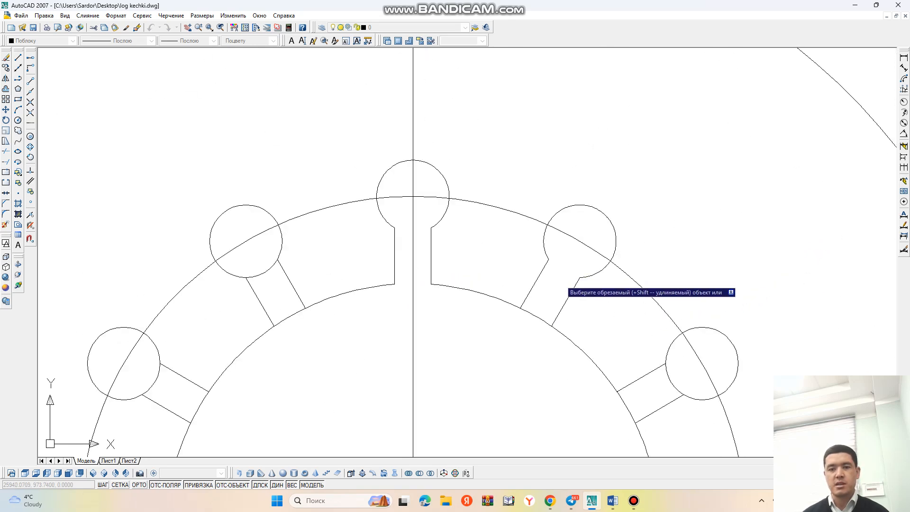
Step: Trim the circle arcs between the walls of the five keyhole slots on the right half of the ring, going clockwise from the top slot
scroll(585, 326, up, 5)
click(626, 259)
click(539, 309)
scroll(543, 299, down, 4)
scroll(561, 313, down, 2)
scroll(531, 280, up, 8)
click(536, 217)
click(382, 213)
click(382, 261)
scroll(386, 264, down, 8)
scroll(365, 319, up, 4)
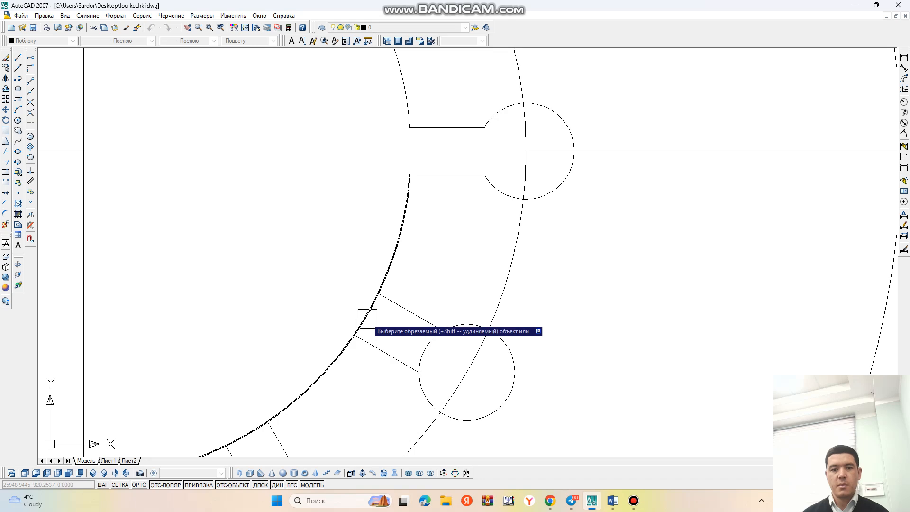
scroll(411, 339, down, 9)
scroll(386, 342, up, 7)
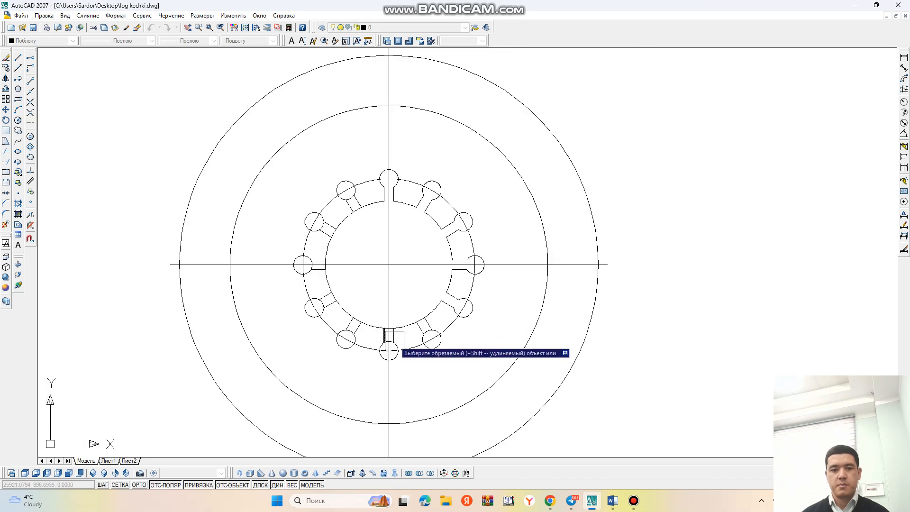
click(481, 323)
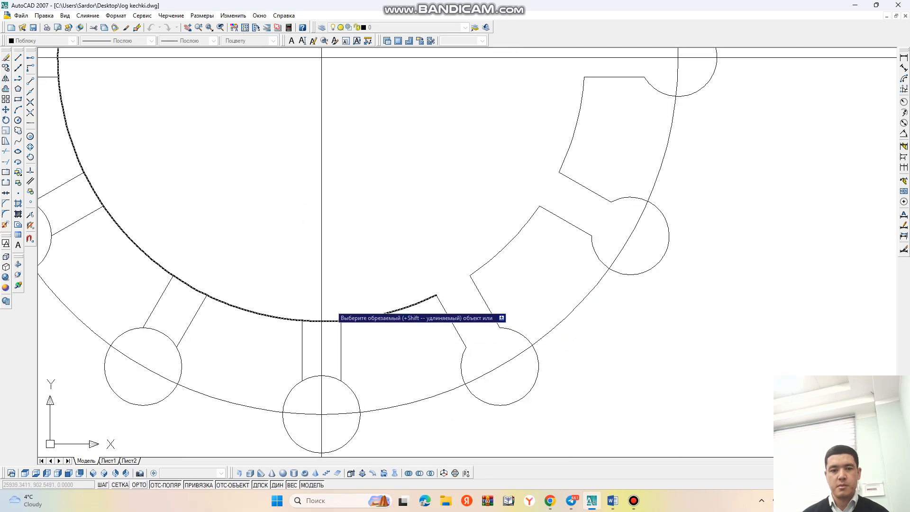
Step: Trim the circle arcs between the two walls of the bottom keyhole slot
scroll(321, 316, up, 5)
click(373, 351)
click(279, 343)
scroll(308, 372, down, 10)
scroll(311, 341, up, 9)
click(244, 327)
scroll(245, 323, down, 8)
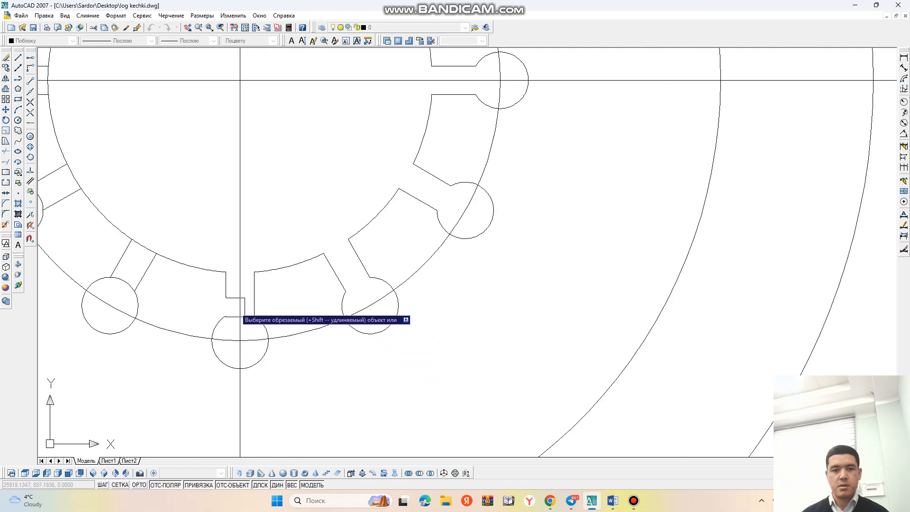
Step: Trim the circle arcs between the walls of the five remaining keyhole slots on the left half of the ring
scroll(189, 294, up, 8)
scroll(219, 256, down, 8)
scroll(199, 252, up, 8)
click(179, 252)
scroll(188, 234, down, 8)
scroll(245, 221, up, 8)
click(282, 218)
click(377, 232)
scroll(379, 205, down, 8)
scroll(361, 153, up, 8)
click(361, 154)
scroll(427, 166, down, 8)
scroll(443, 188, up, 8)
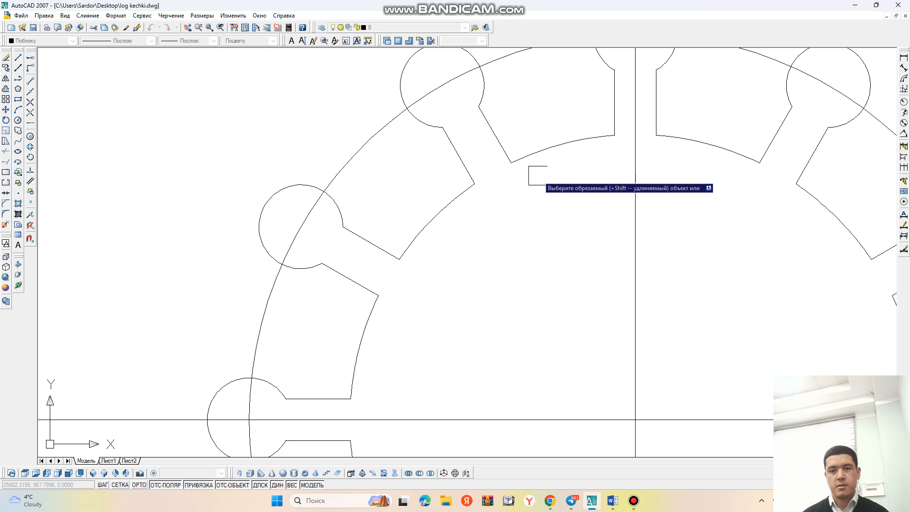
scroll(534, 173, down, 6)
scroll(590, 219, down, 2)
middle_drag(592, 223, 523, 251)
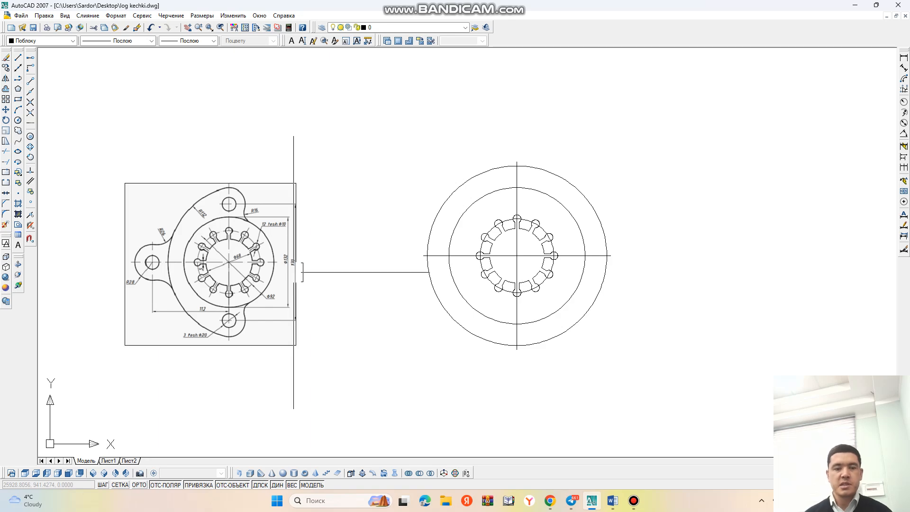
Step: Draw two circles of radius 10 where the vertical centreline crosses the 170 diameter circle, one at the top and one at the bottom
scroll(256, 227, up, 4)
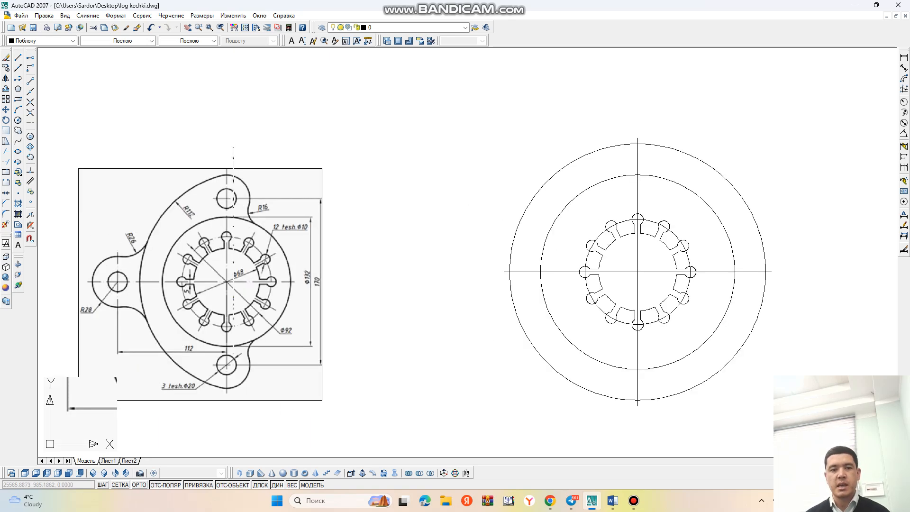
scroll(245, 279, down, 3)
scroll(244, 279, up, 5)
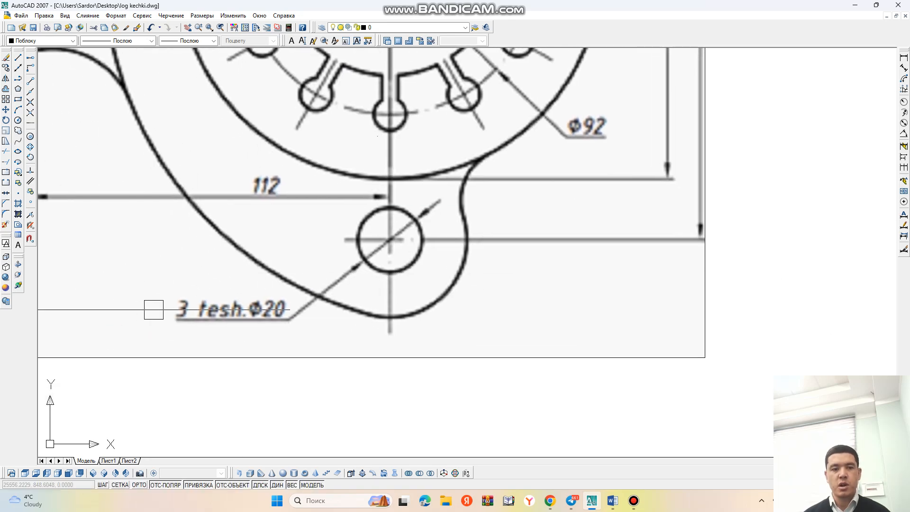
scroll(284, 313, down, 4)
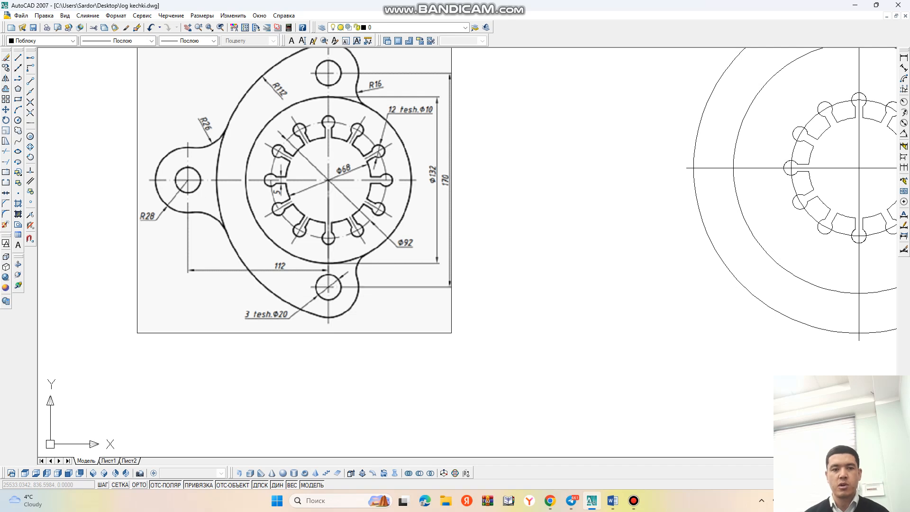
scroll(326, 76, down, 5)
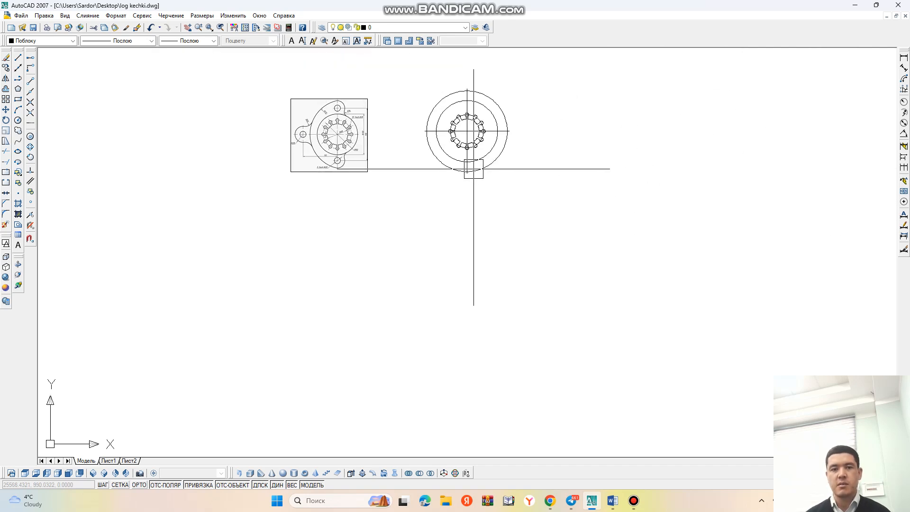
click(366, 174)
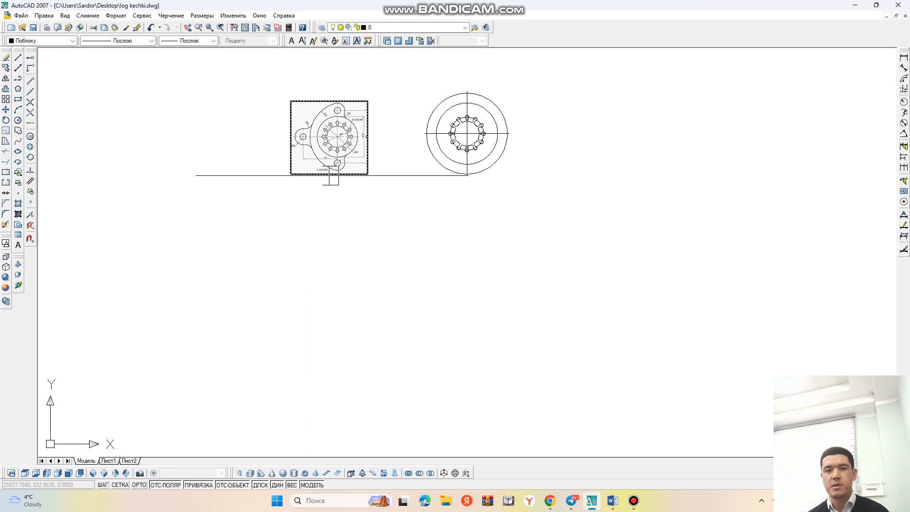
scroll(319, 175, up, 4)
middle_drag(569, 174, 502, 239)
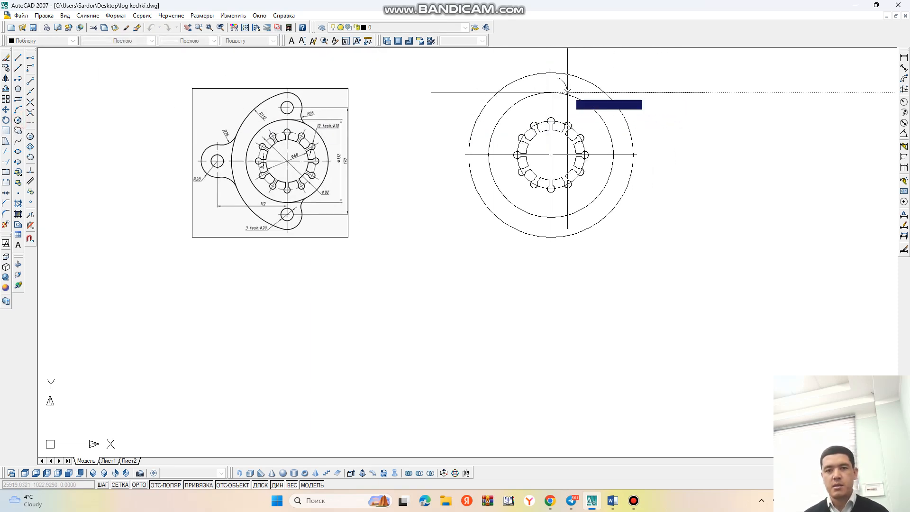
text(10)
key(Return)
key(Return)
click(551, 217)
text(10)
key(Return)
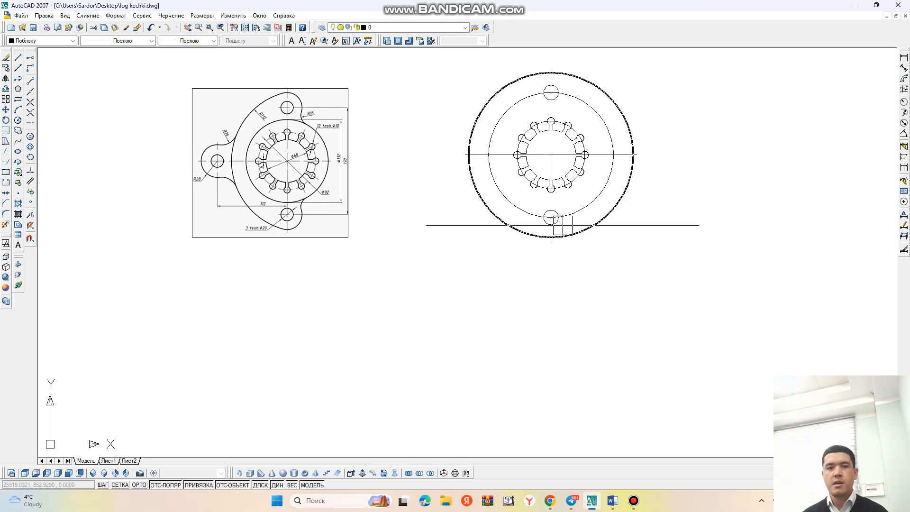
Step: Examine the upper lobe of the reference image, including how its rounded end meets the R112 and R16 arcs
scroll(232, 100, up, 6)
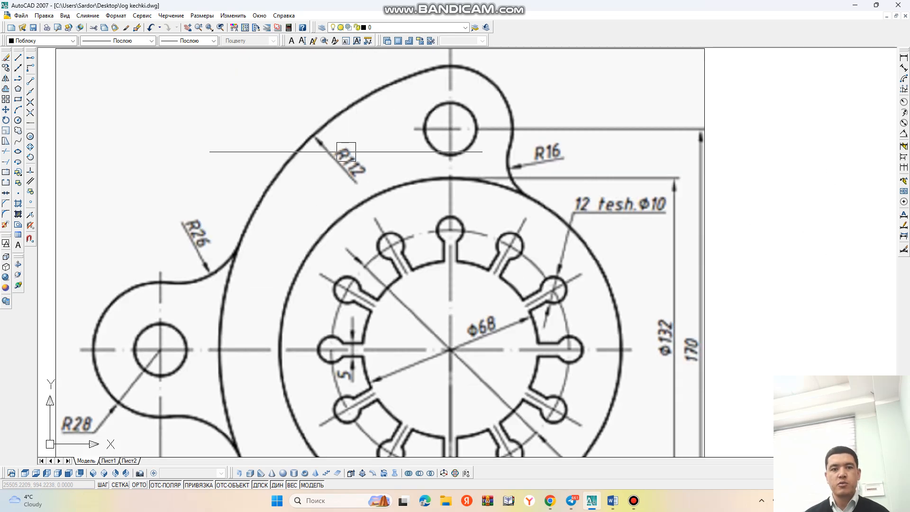
scroll(398, 93, down, 4)
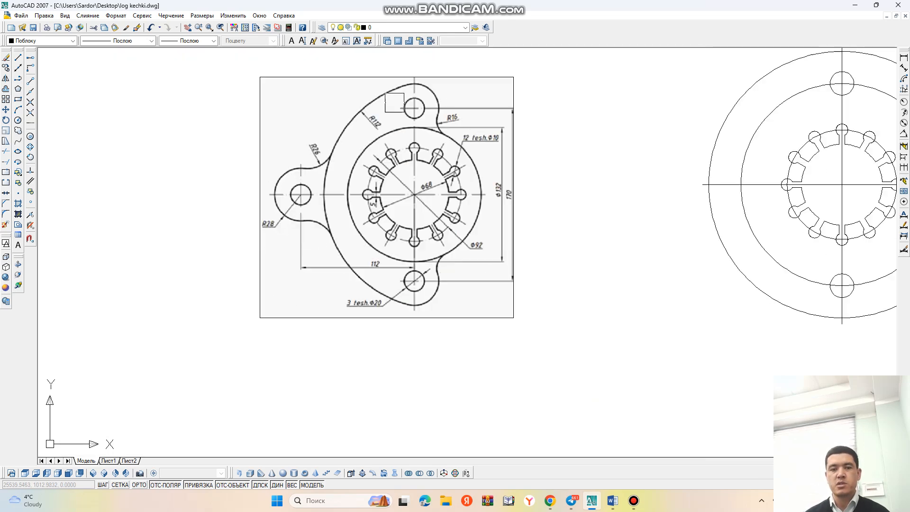
middle_drag(428, 129, 393, 145)
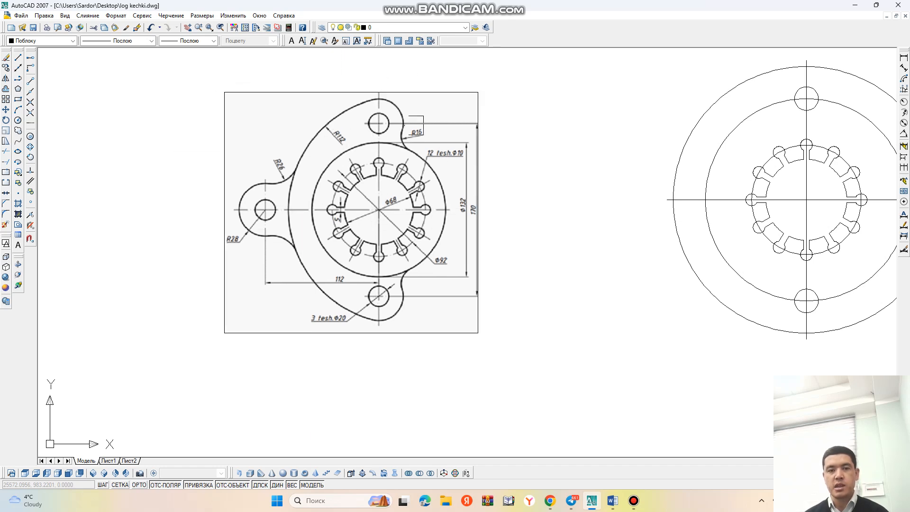
scroll(490, 193, down, 3)
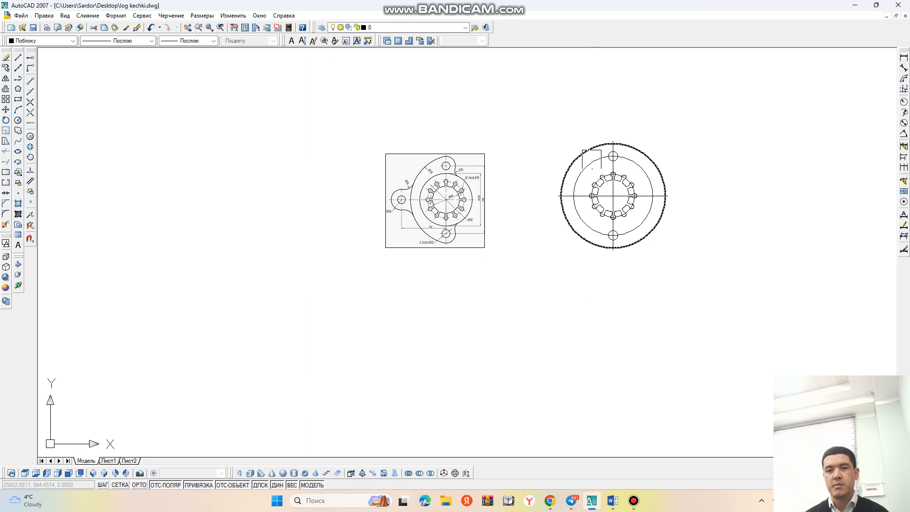
scroll(477, 162, up, 8)
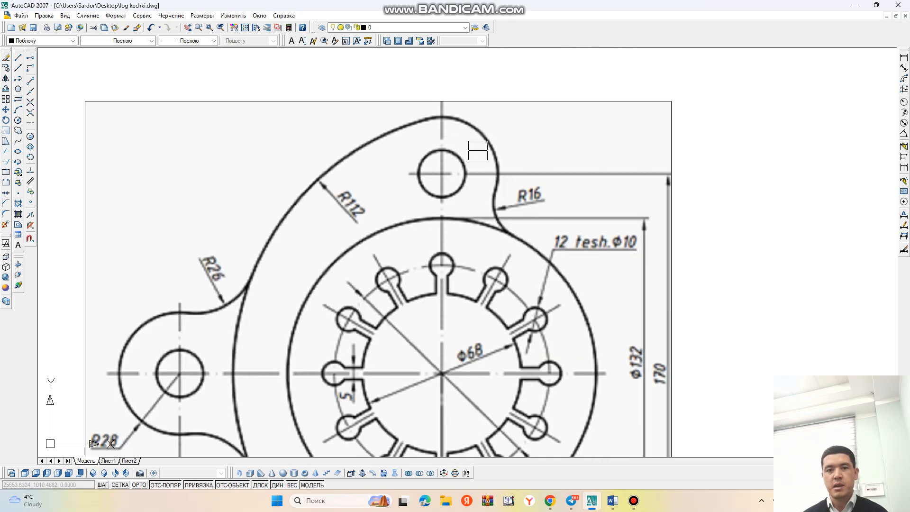
scroll(483, 147, down, 3)
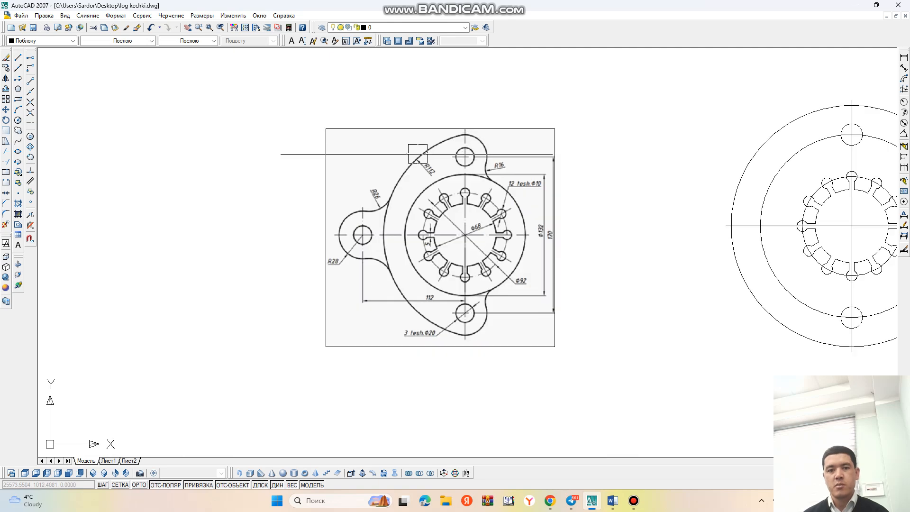
scroll(551, 234, up, 3)
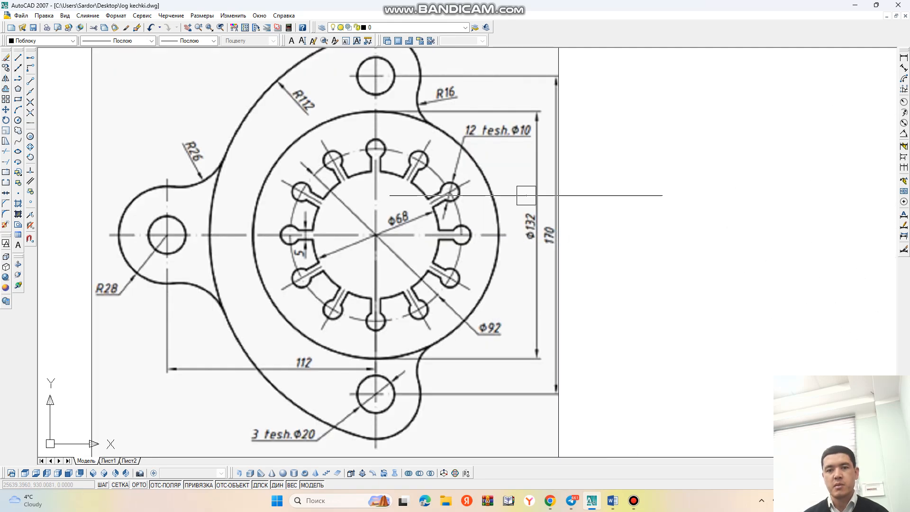
middle_drag(376, 72, 392, 136)
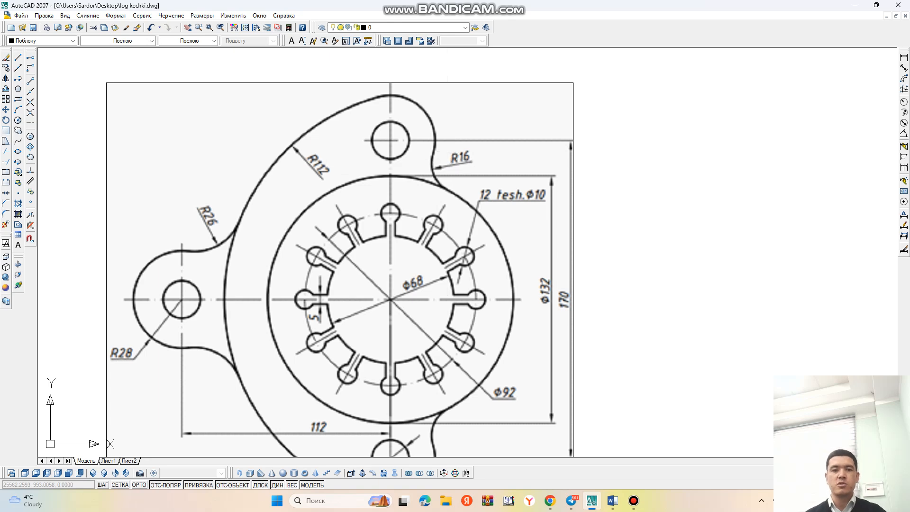
scroll(408, 155, down, 1)
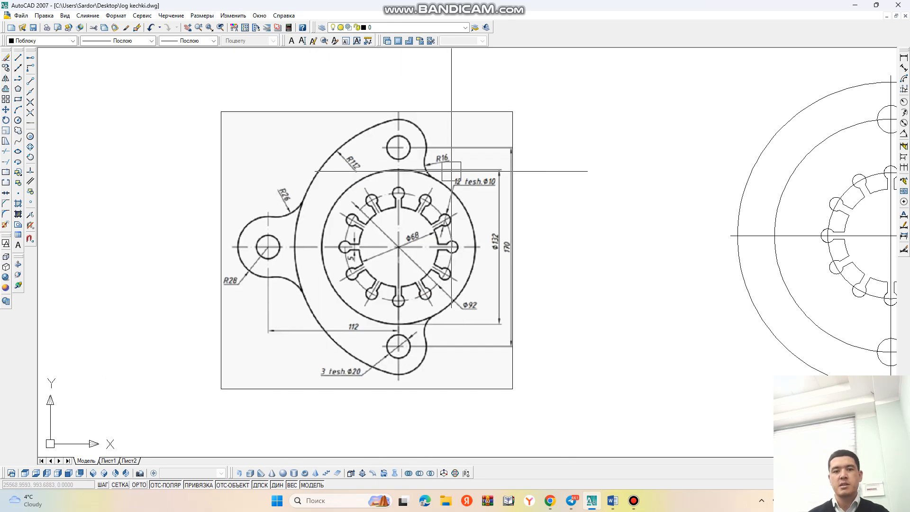
scroll(403, 161, down, 1)
scroll(385, 171, up, 3)
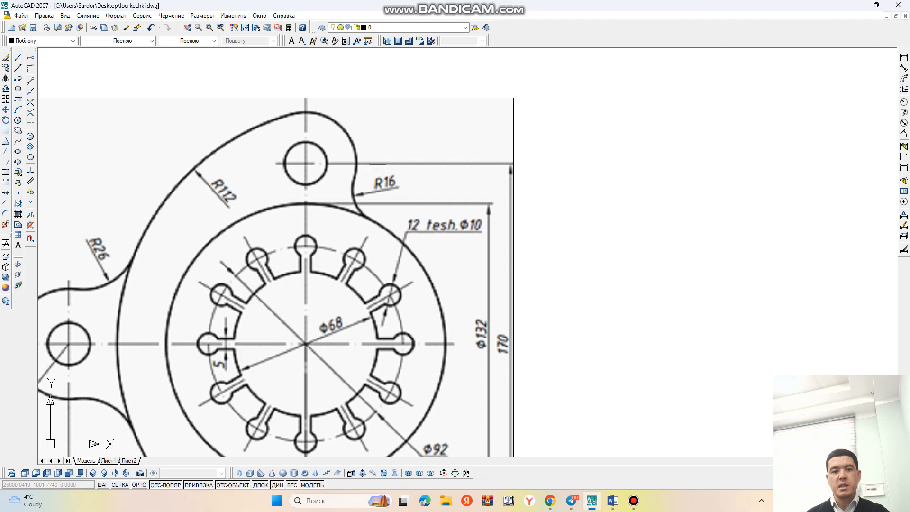
scroll(326, 164, down, 1)
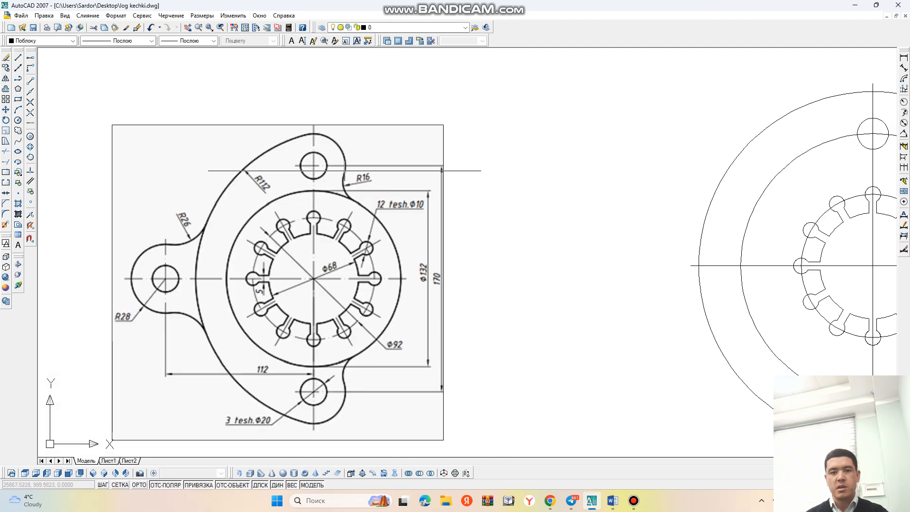
middle_drag(652, 212, 433, 220)
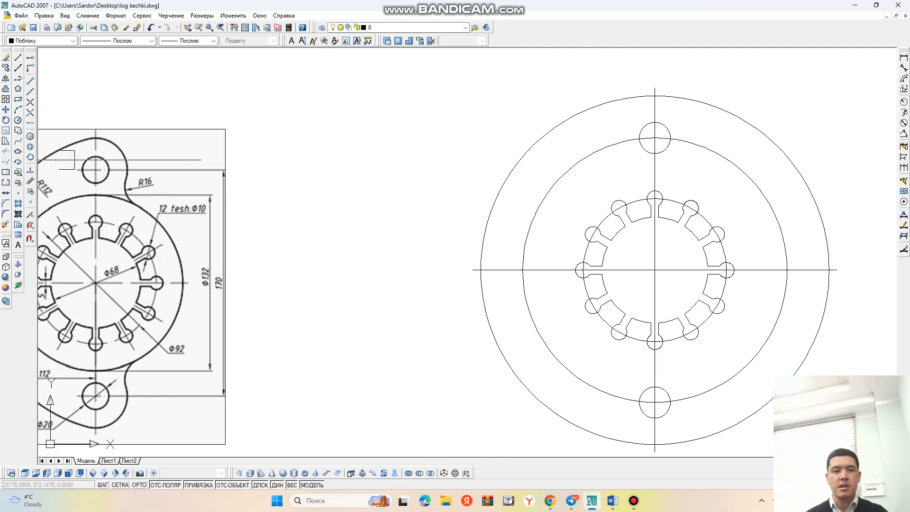
Step: Draw a circle of radius 27 concentric with each of the two 20 diameter holes
click(18, 120)
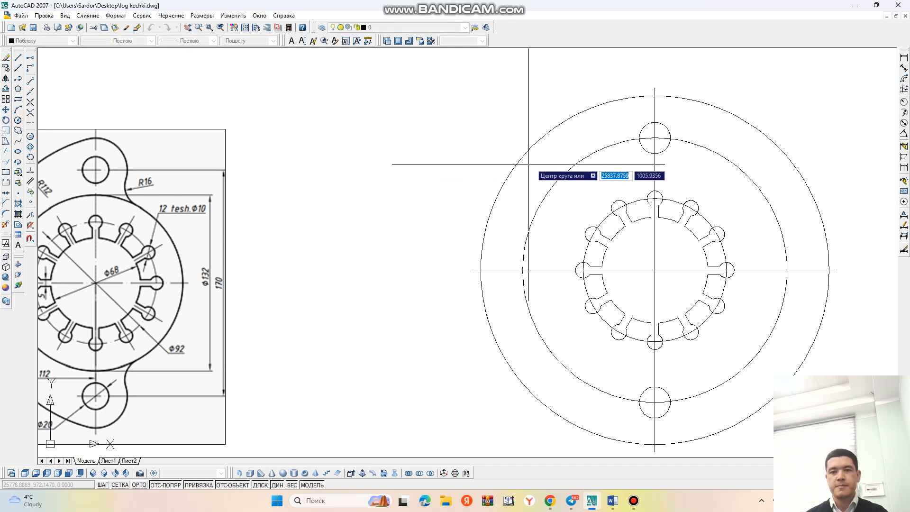
click(655, 137)
text(24)
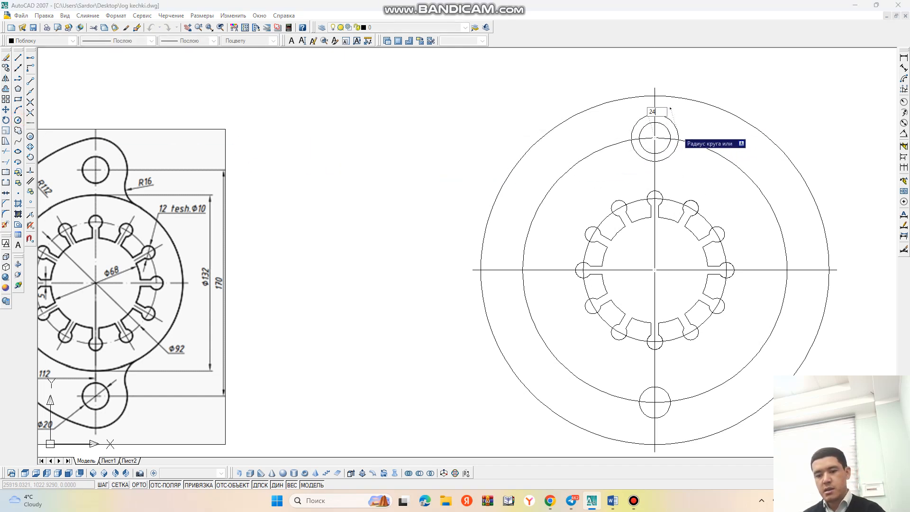
key(Return)
key(Return)
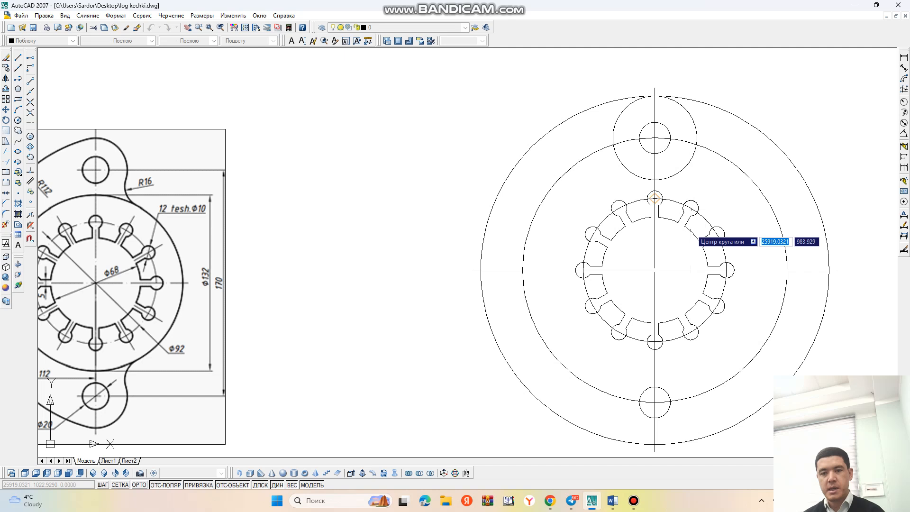
click(655, 402)
text(27)
key(Return)
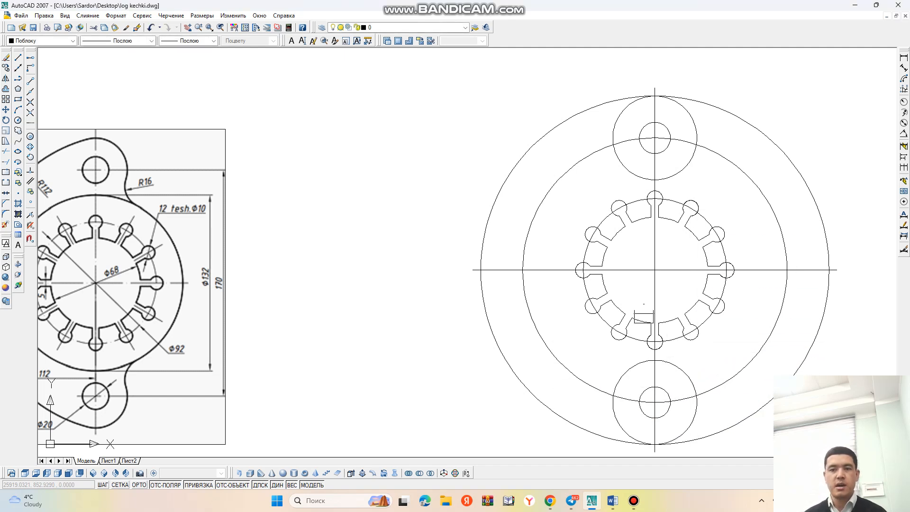
Step: Trim the upper-right quarter of the 112 radius circle and restore the same portion of the 170 diameter circle after a trial trim
click(7, 152)
key(Return)
click(752, 127)
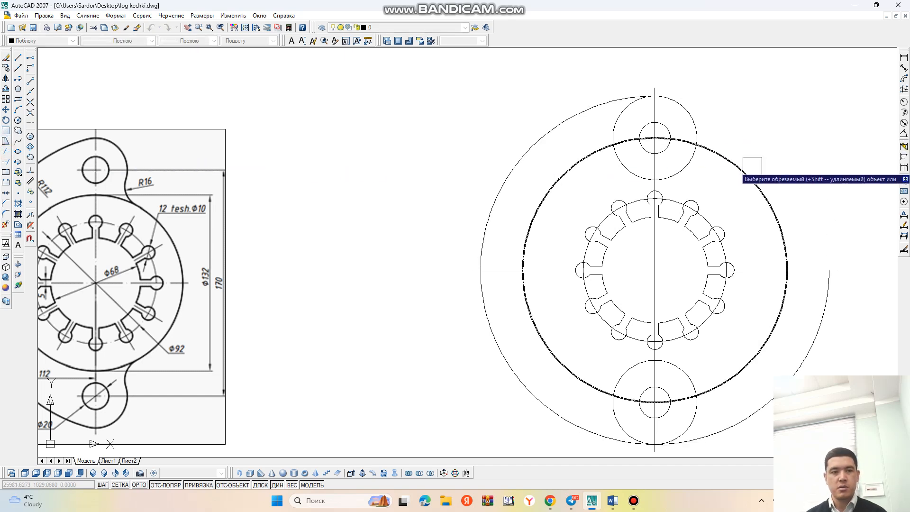
click(752, 166)
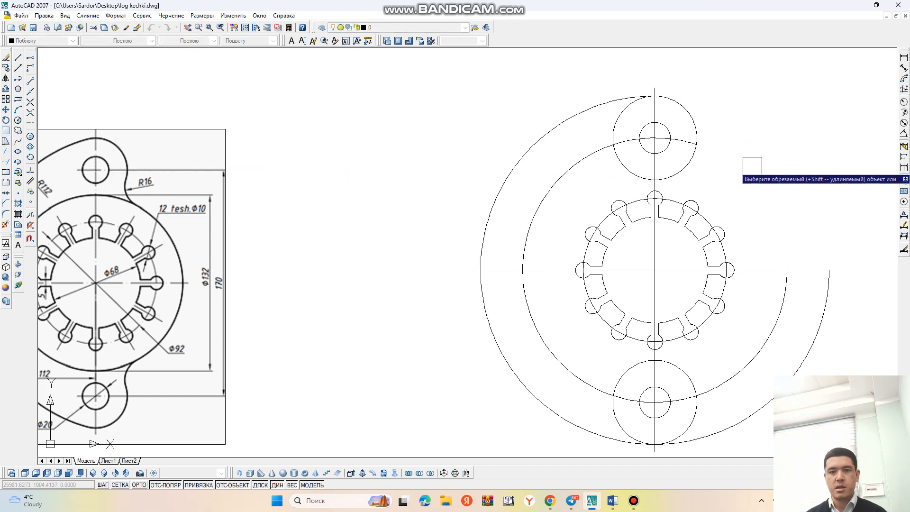
shift+click(791, 294)
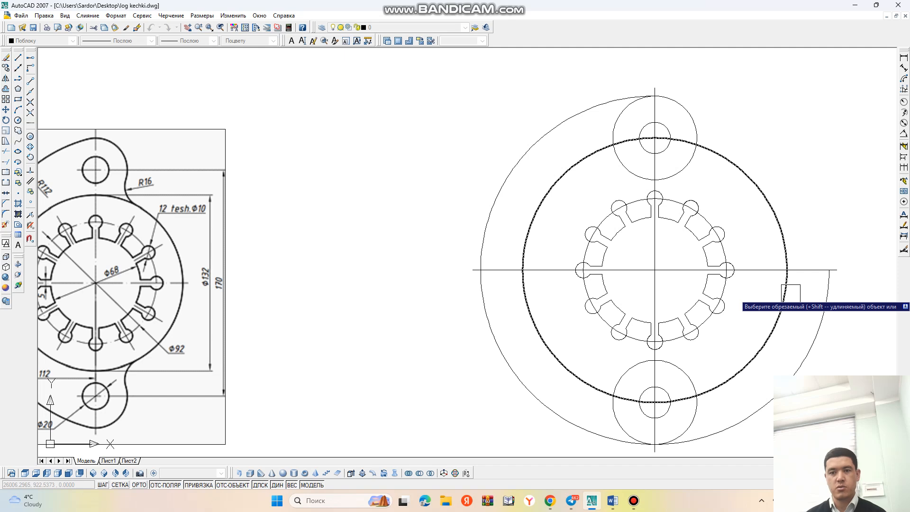
key(Return)
scroll(742, 200, down, 3)
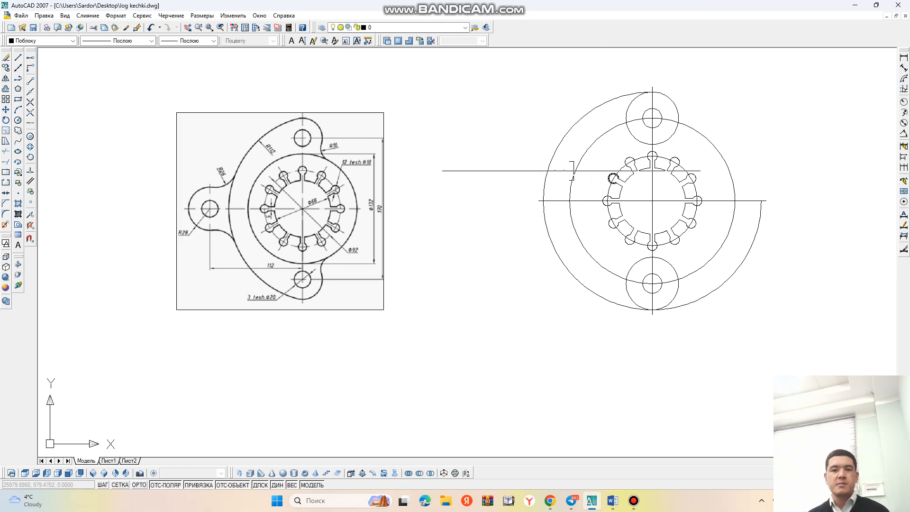
Step: Draw a circle of radius 66 centred on the intersection of the centrelines
click(18, 120)
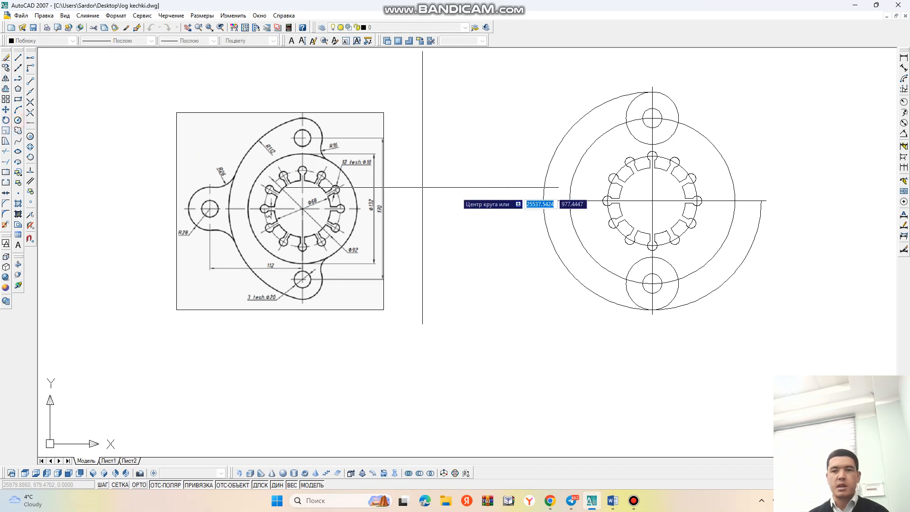
click(652, 200)
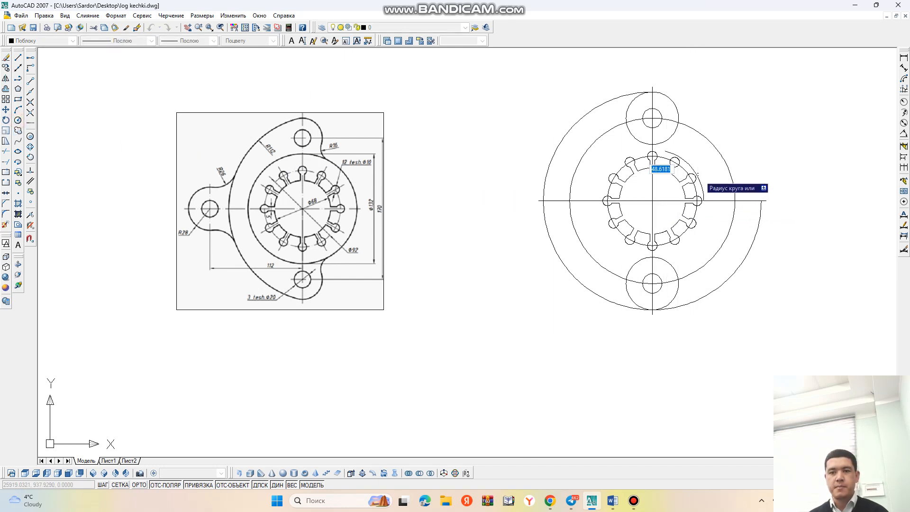
text(66)
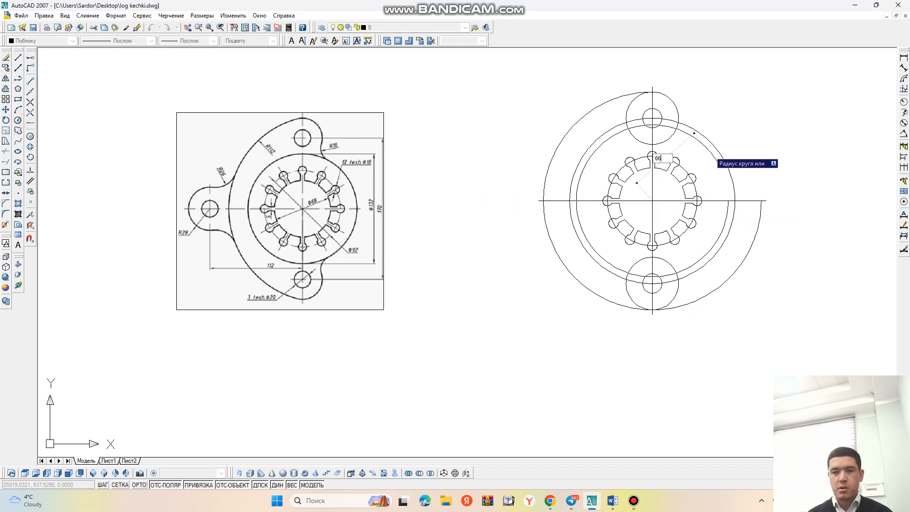
key(Return)
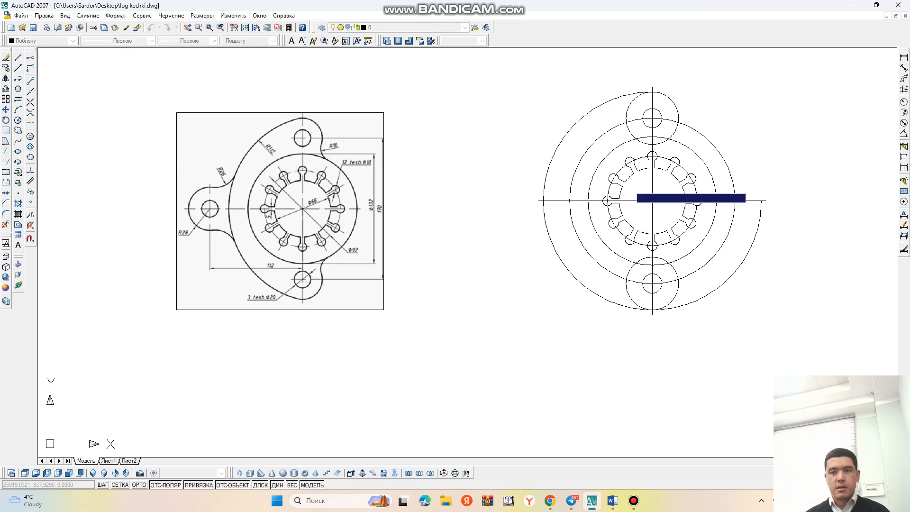
scroll(668, 150, up, 2)
scroll(667, 150, up, 3)
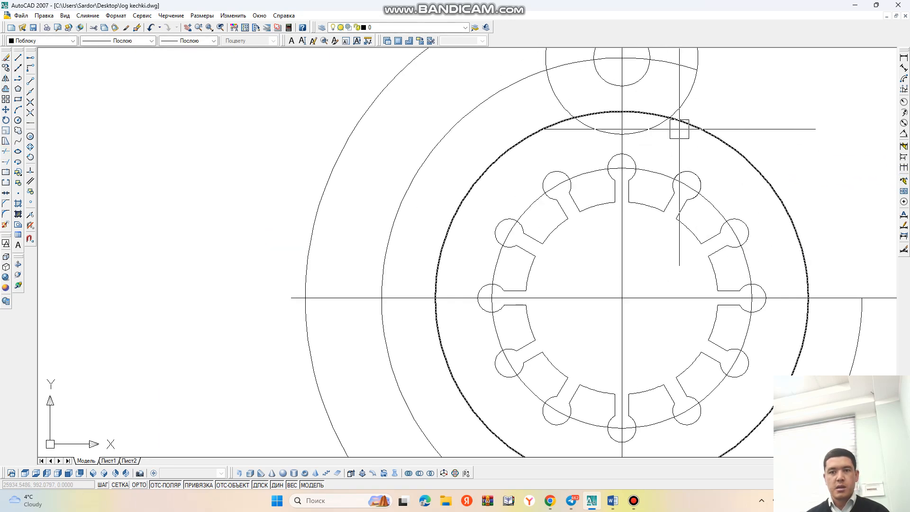
Step: Examine the R16 arc that joins the upper lobe to the 132 diameter circle in the reference image
scroll(674, 207, down, 5)
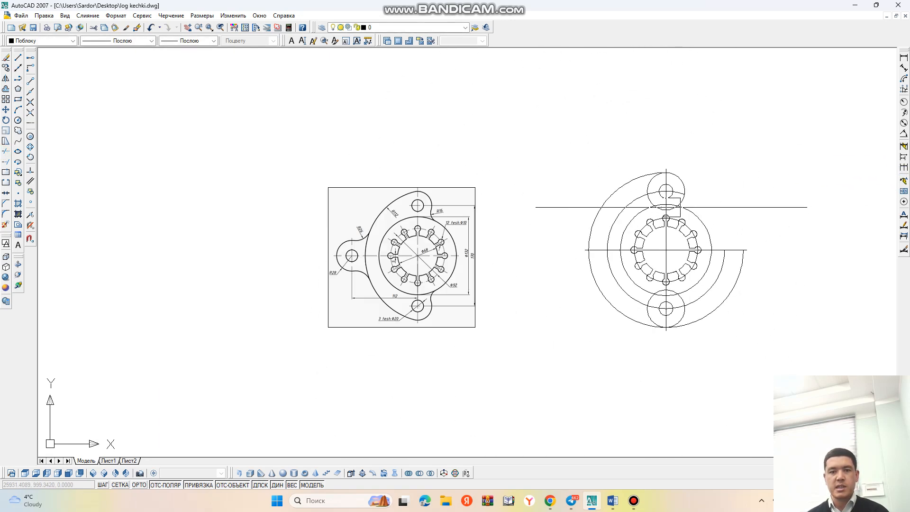
scroll(399, 211, up, 3)
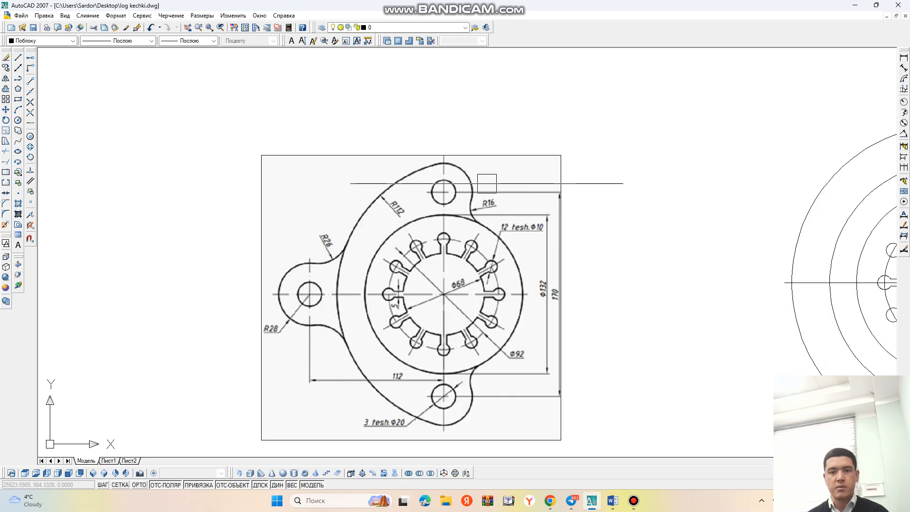
scroll(481, 217, up, 8)
scroll(574, 139, down, 5)
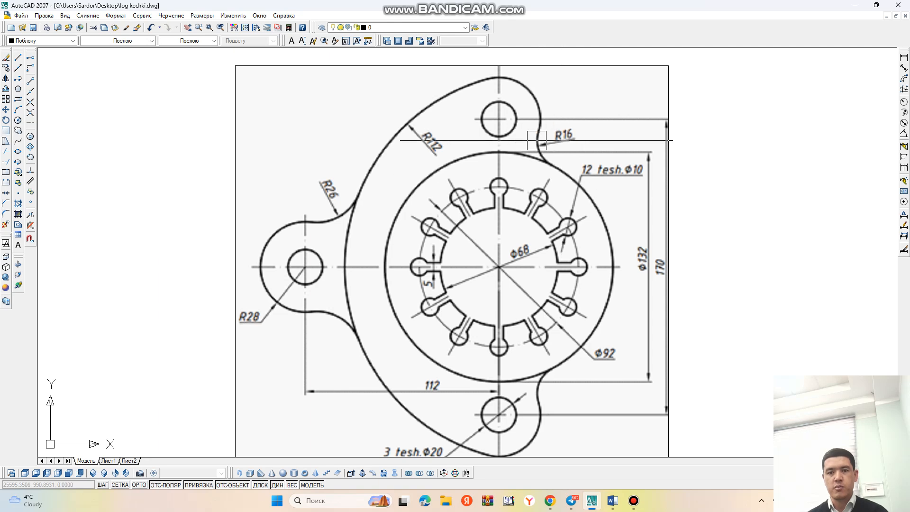
scroll(583, 166, down, 6)
scroll(609, 167, up, 5)
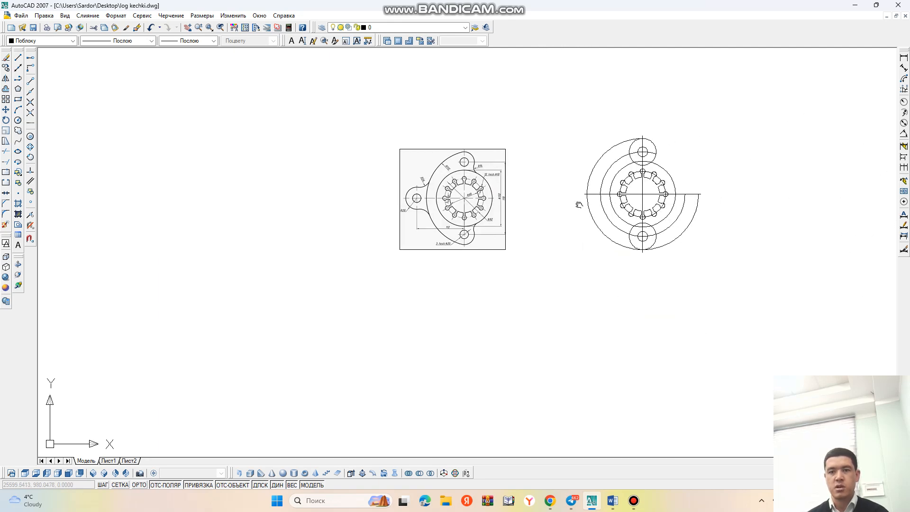
middle_drag(604, 153, 583, 155)
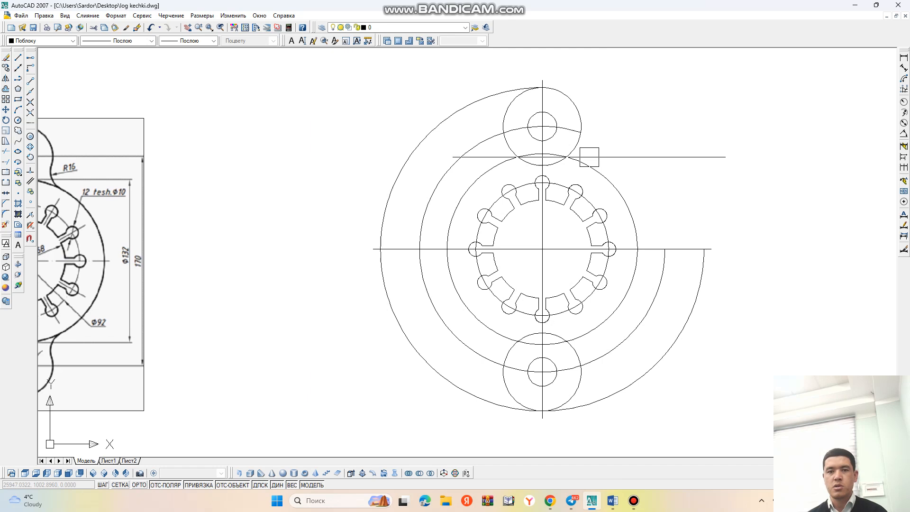
Step: Draw a circle of radius 16 tangent to the upper lobe circle and the 66 radius circle on their right side
click(172, 16)
mouse_move(188, 144)
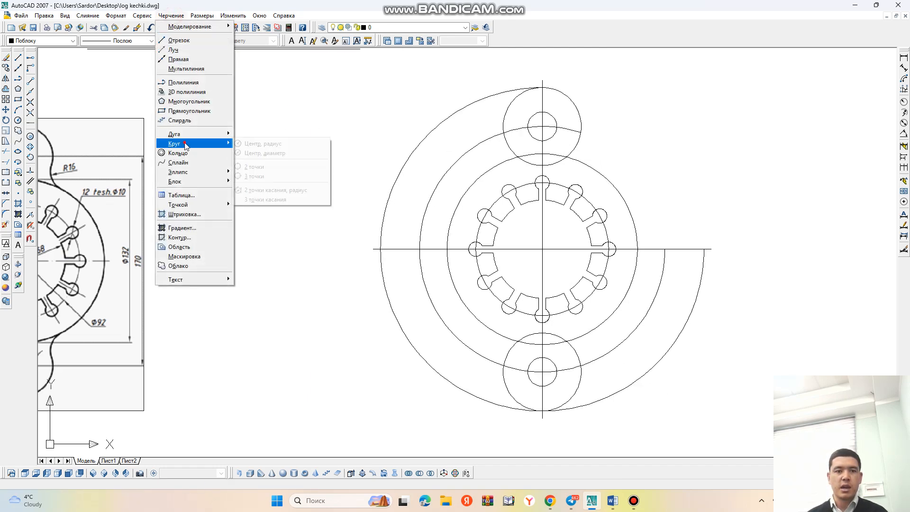
click(267, 190)
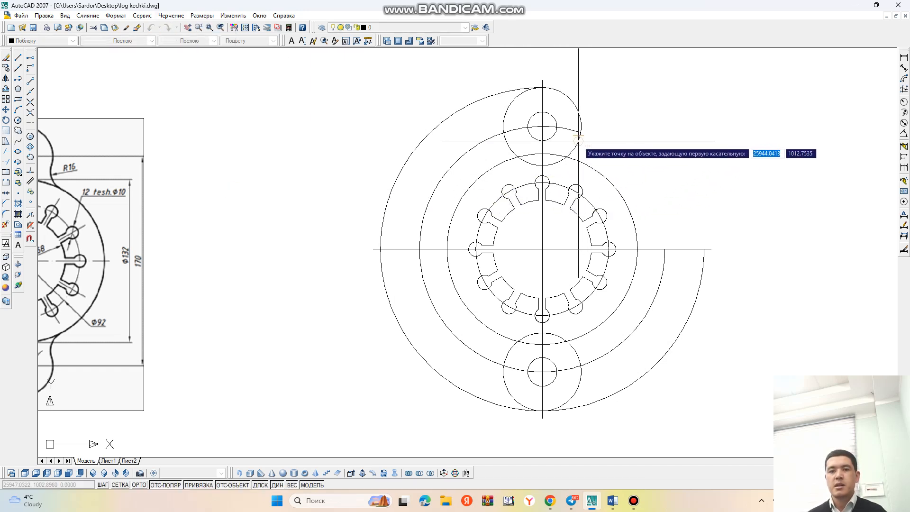
click(589, 170)
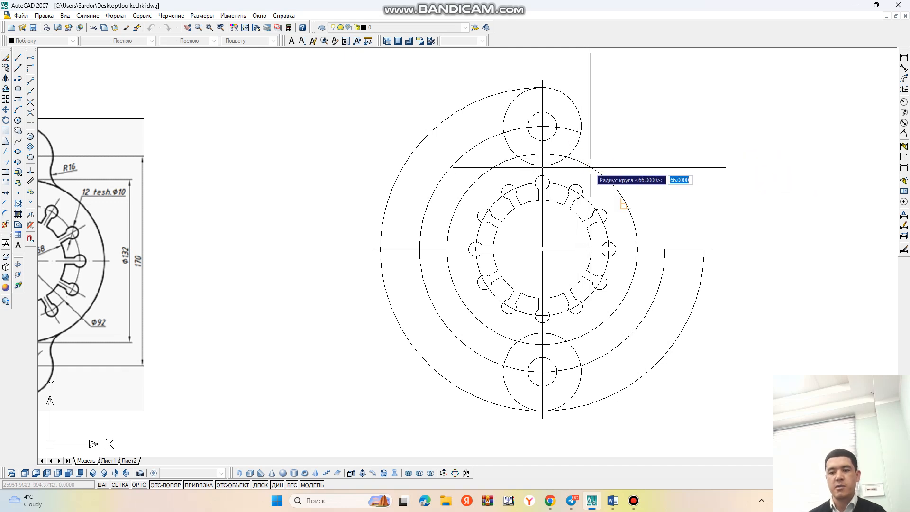
click(590, 167)
key(Return)
Step: Trim the upper radius 16 circle and the upper 27 radius circle down to the lobe's outer contour
click(45, 126)
click(6, 152)
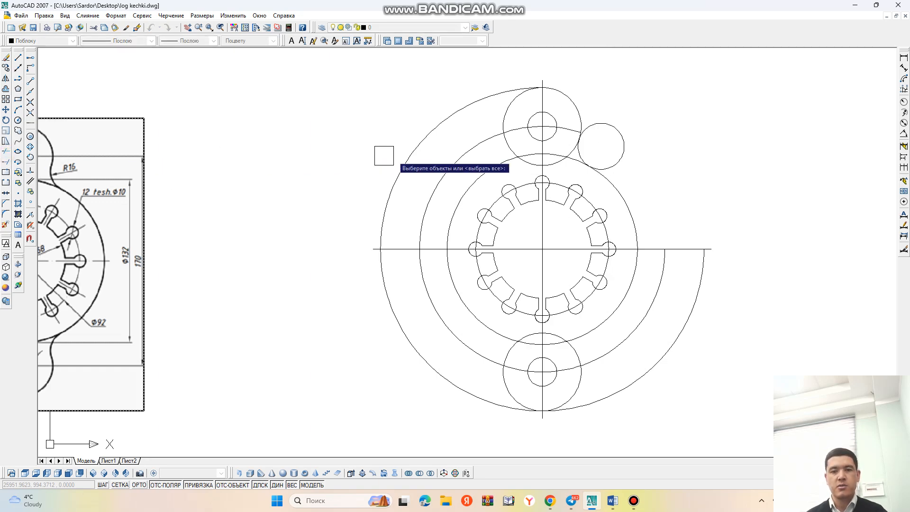
scroll(604, 140, up, 4)
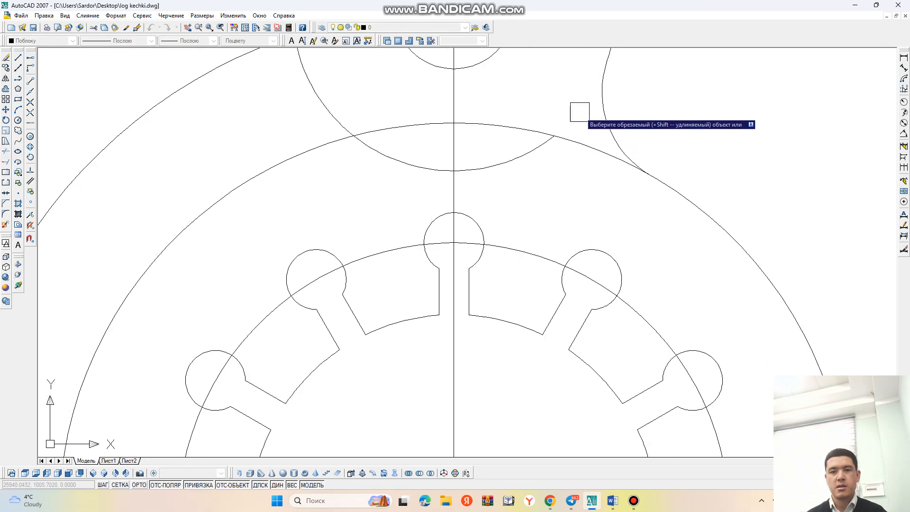
scroll(374, 164, down, 4)
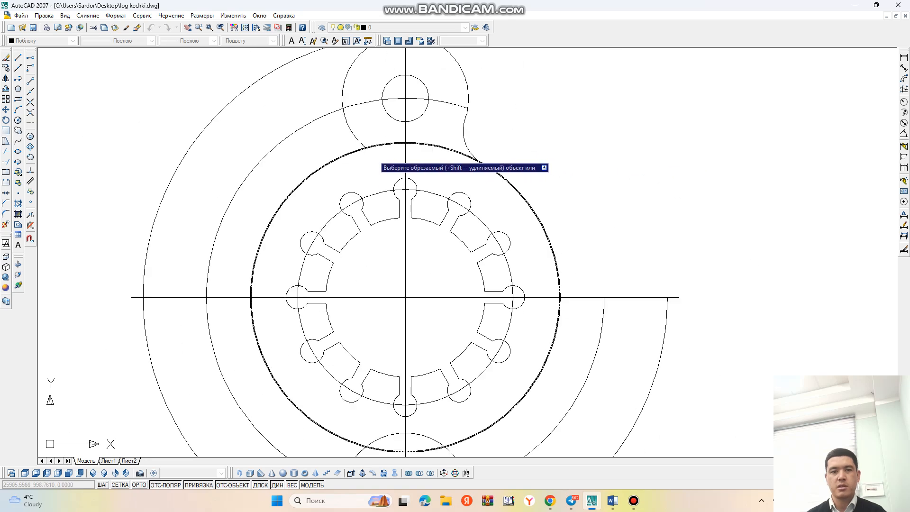
scroll(353, 135, down, 5)
middle_drag(363, 142, 418, 151)
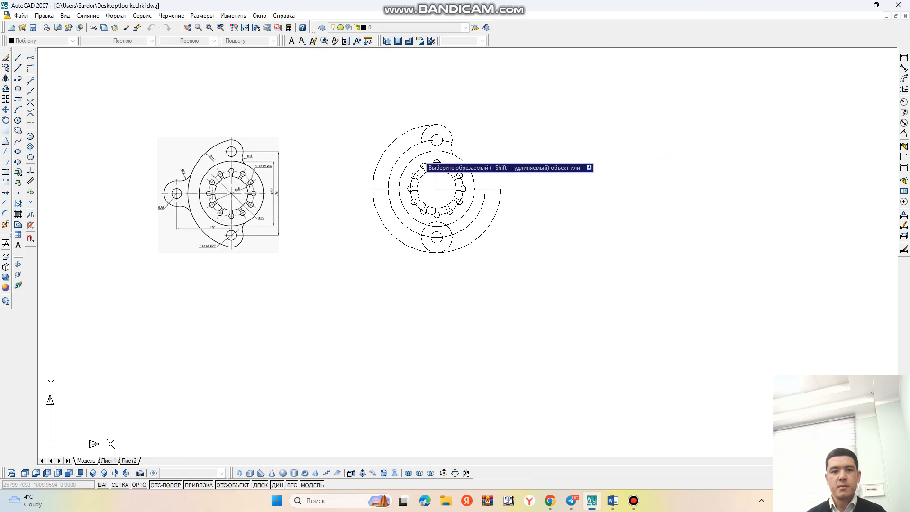
scroll(422, 143, up, 4)
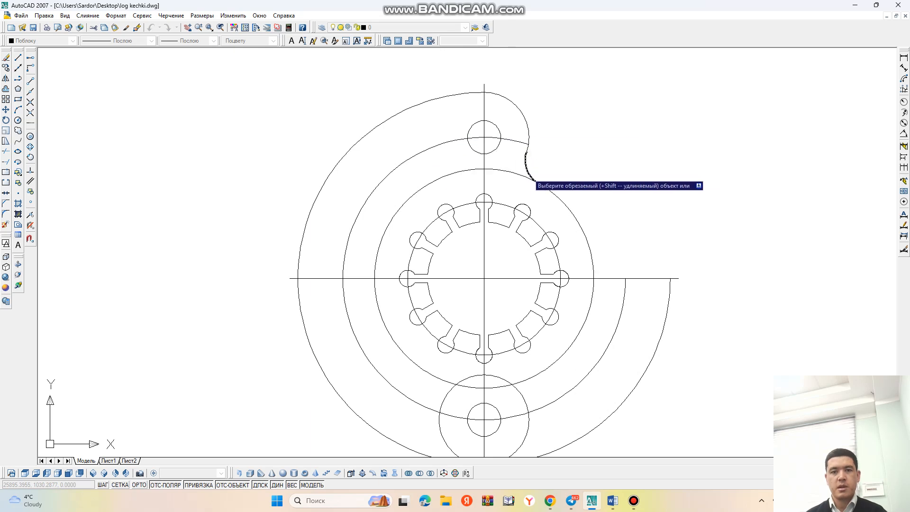
middle_drag(524, 184, 539, 138)
Step: Trim the lower-right portions of the 170 diameter circle and the 112 radius circle back to the lower lobe
scroll(550, 141, down, 2)
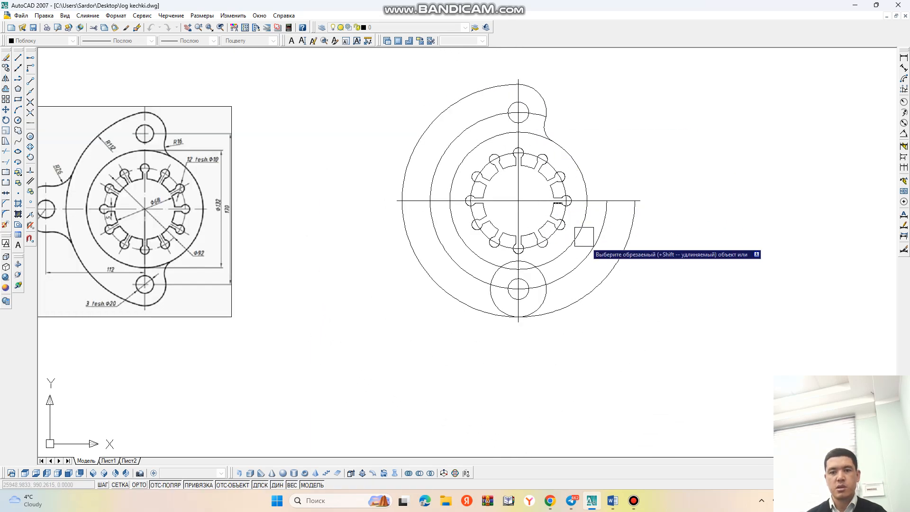
click(576, 270)
click(609, 264)
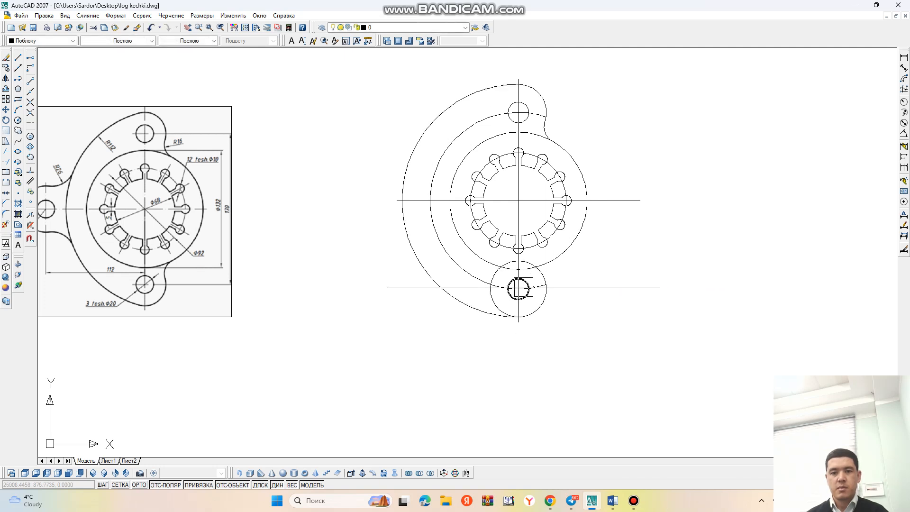
click(18, 121)
right_click(327, 149)
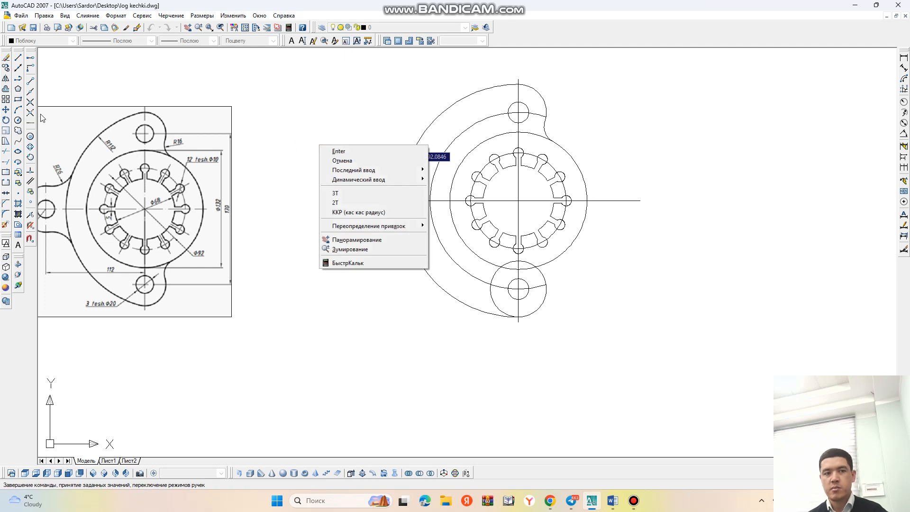
key(Escape)
key(Escape)
Step: Draw a circle of radius 16 tangent to the lower lobe circle and the 66 radius circle on their right side
click(18, 121)
right_click(270, 109)
click(318, 176)
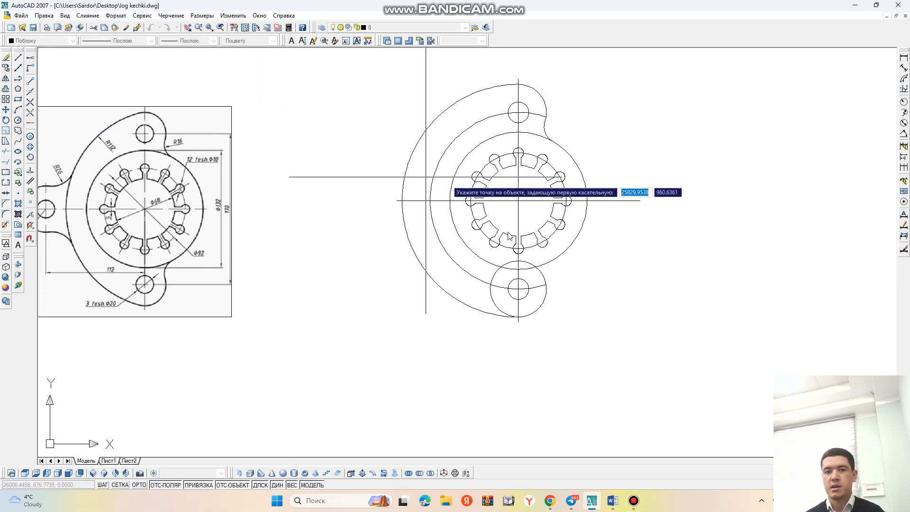
click(545, 278)
click(552, 258)
text(16)
key(Return)
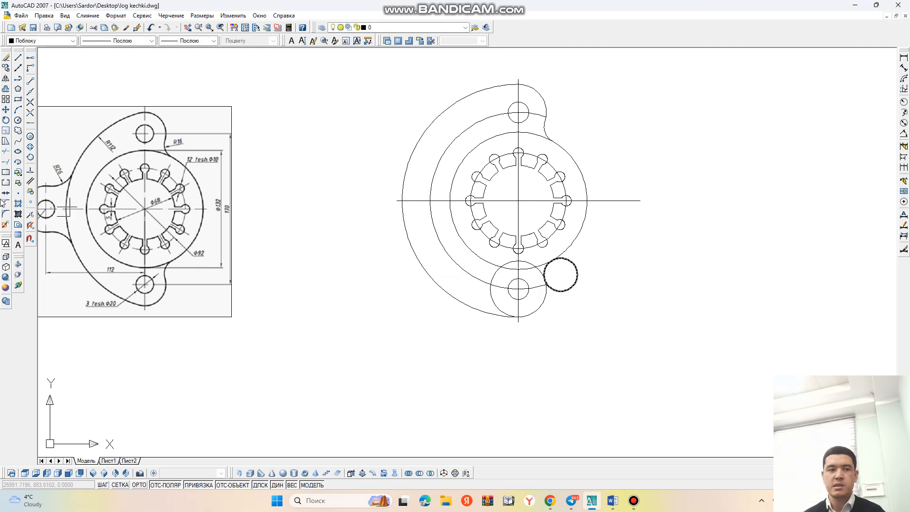
Step: Trim the lower radius 16 circle and the lower 27 radius circle down to the lobe's outer contour
key(Return)
click(576, 278)
scroll(550, 282, up, 6)
click(508, 231)
click(376, 195)
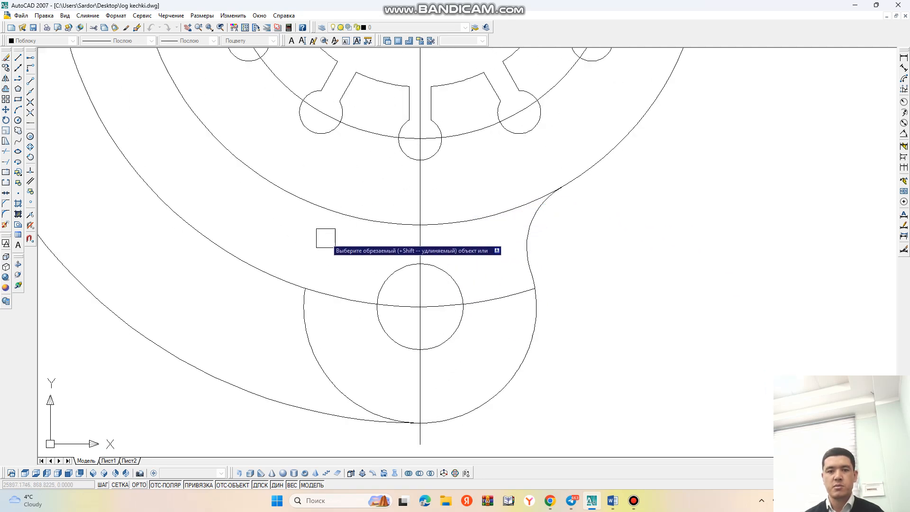
click(306, 318)
Step: Examine the left lobe in the reference image, including its 112 centre distance and its R28 and R26 arcs
scroll(506, 276, down, 8)
middle_drag(506, 276, 588, 300)
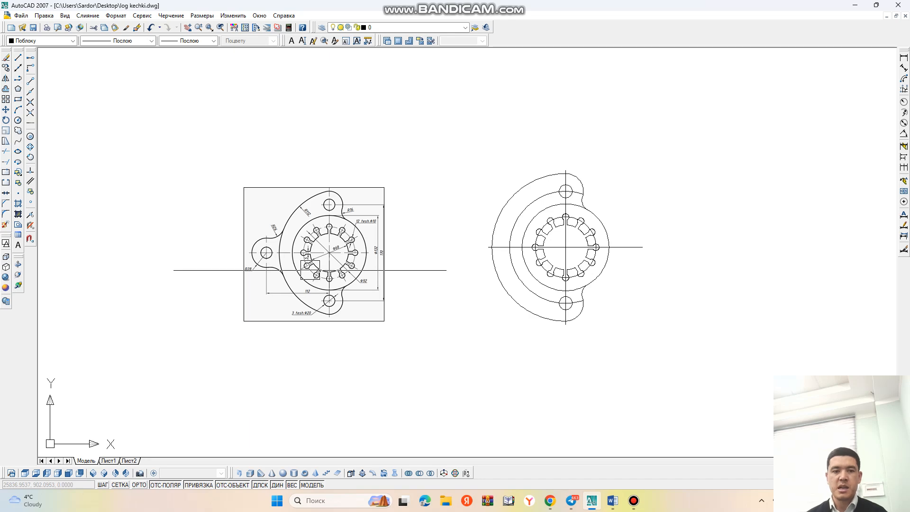
scroll(280, 259, up, 2)
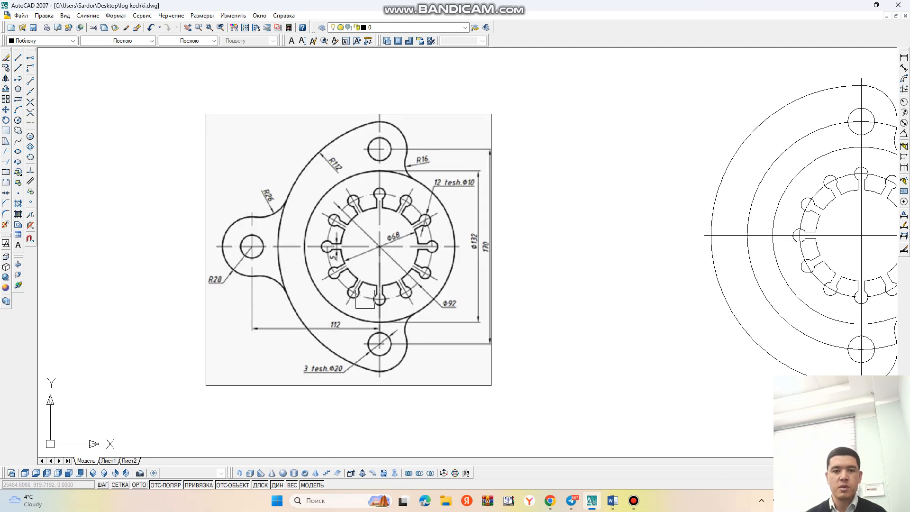
scroll(362, 340, up, 4)
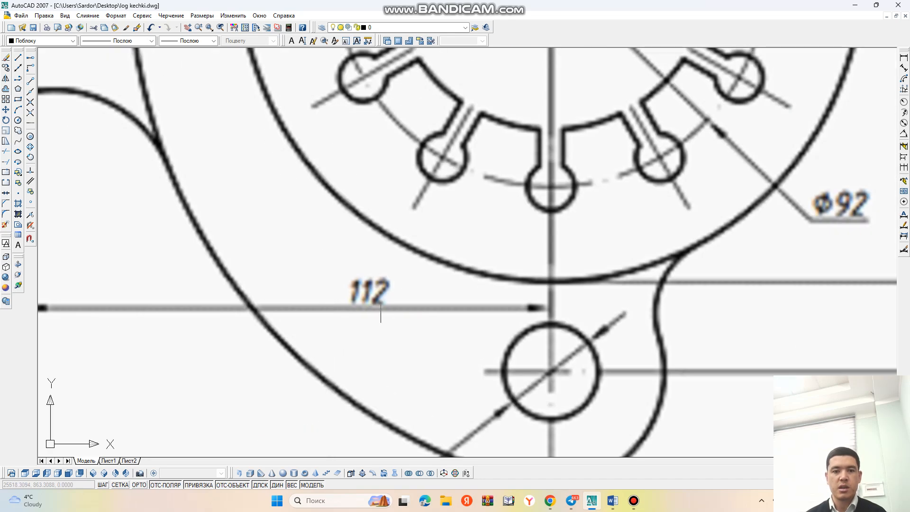
scroll(383, 304, down, 8)
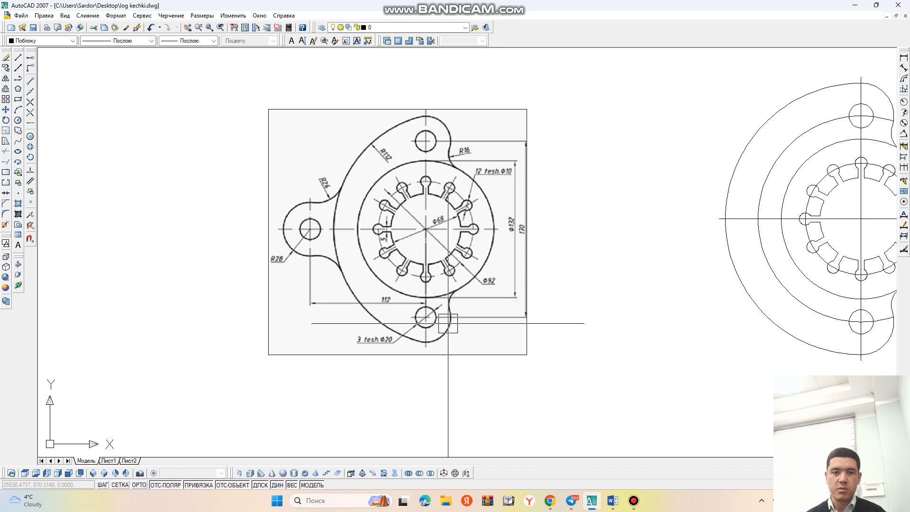
scroll(316, 260, up, 2)
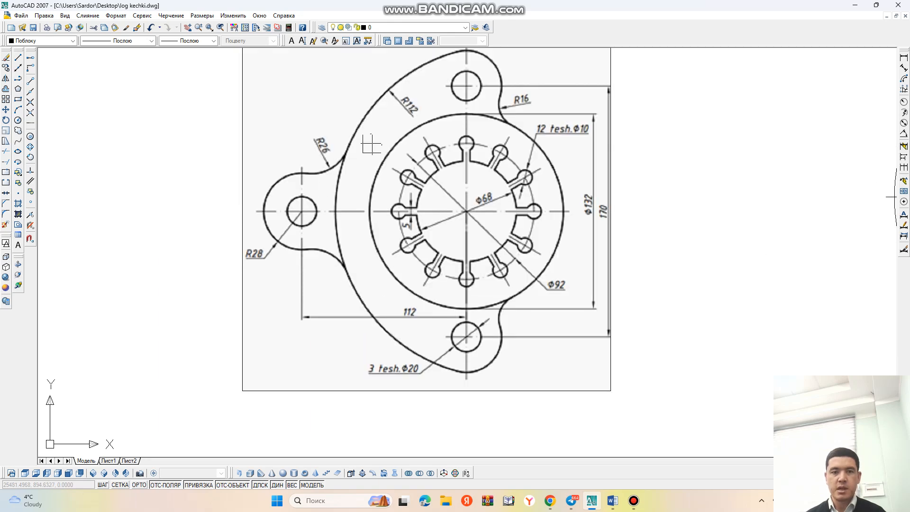
scroll(404, 109, up, 5)
scroll(409, 106, down, 2)
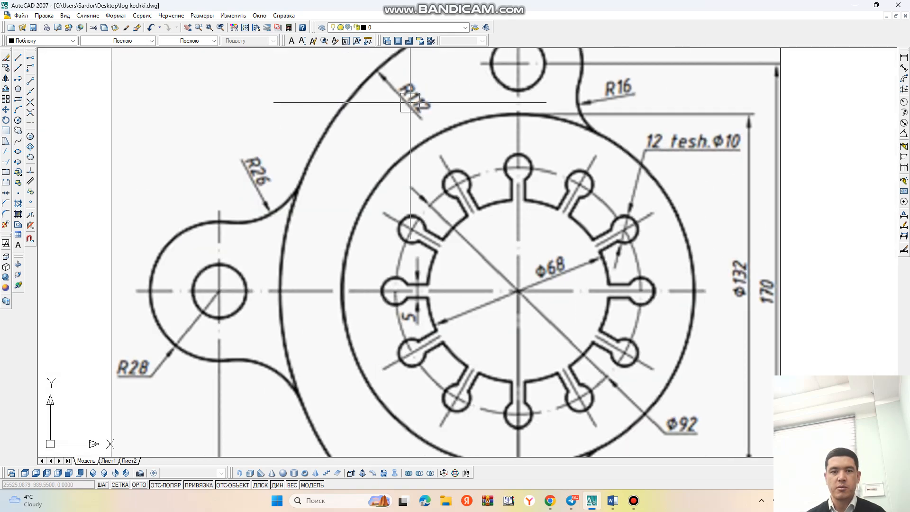
scroll(409, 106, down, 3)
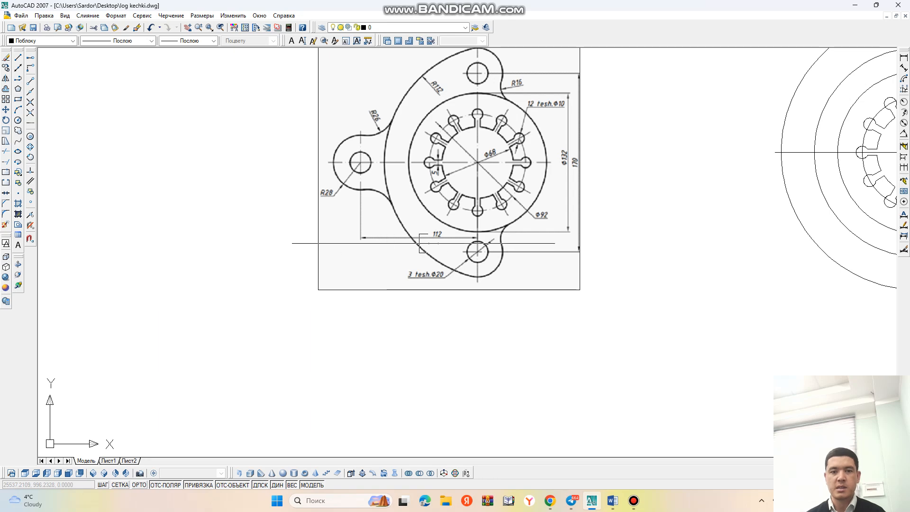
scroll(440, 250, up, 8)
scroll(421, 198, down, 7)
scroll(346, 152, down, 2)
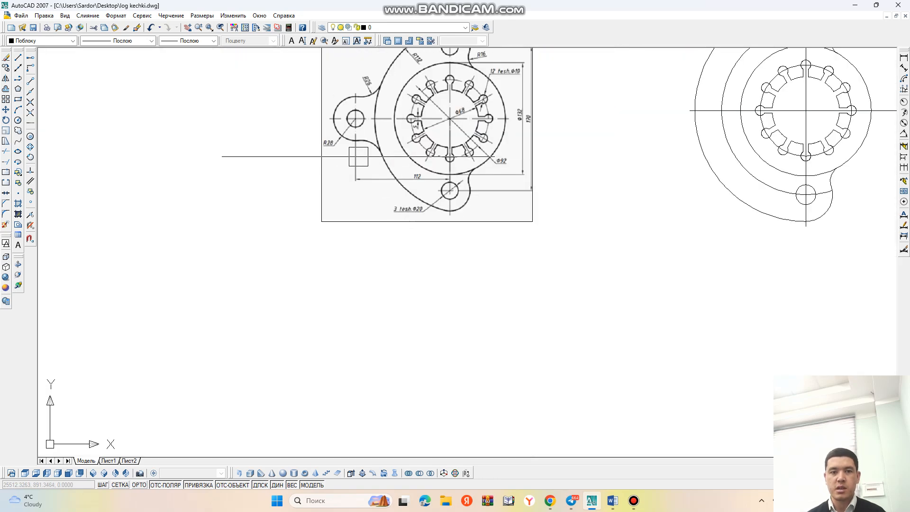
scroll(342, 147, up, 3)
middle_drag(401, 149, 428, 247)
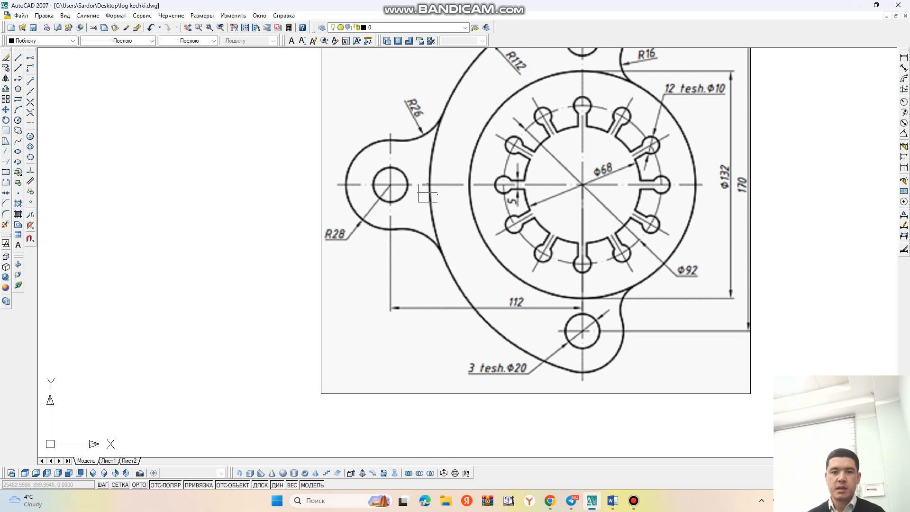
scroll(440, 229, down, 4)
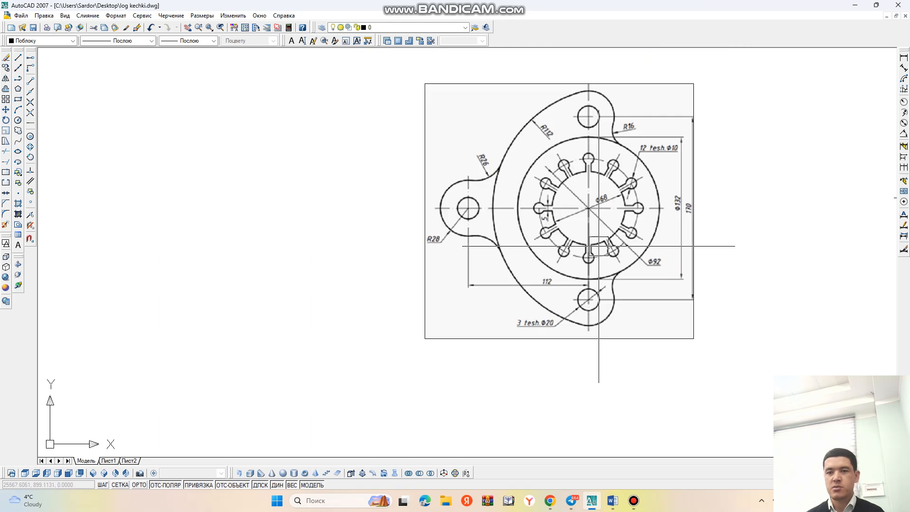
middle_drag(735, 237, 607, 236)
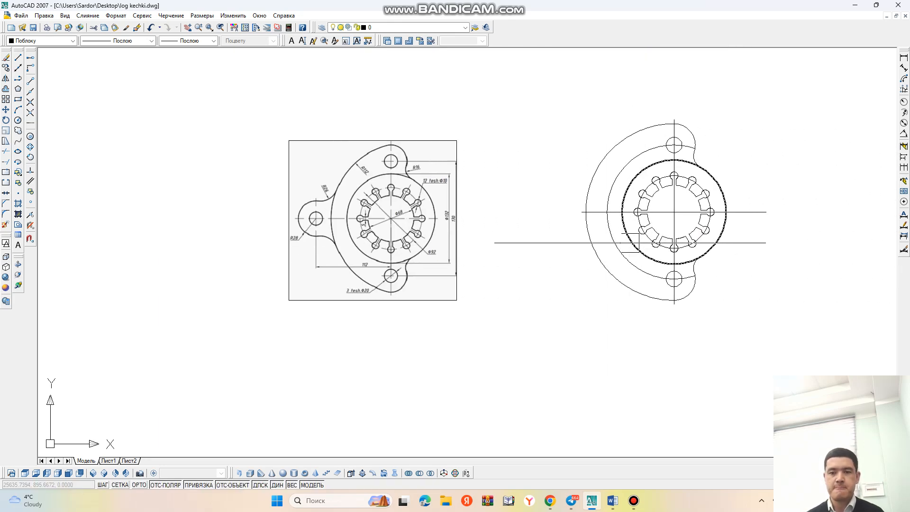
Step: Draw a horizontal line 140 long from the intersection of the centrelines towards the left
click(17, 58)
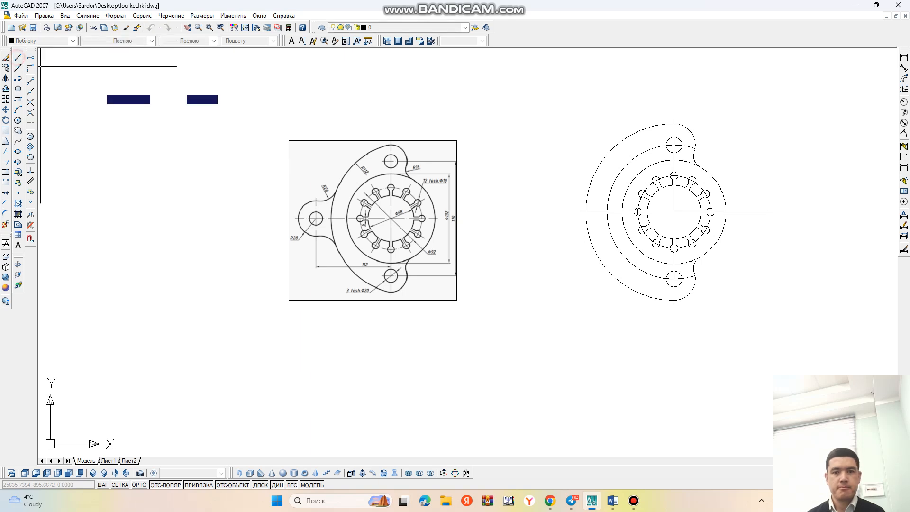
click(674, 212)
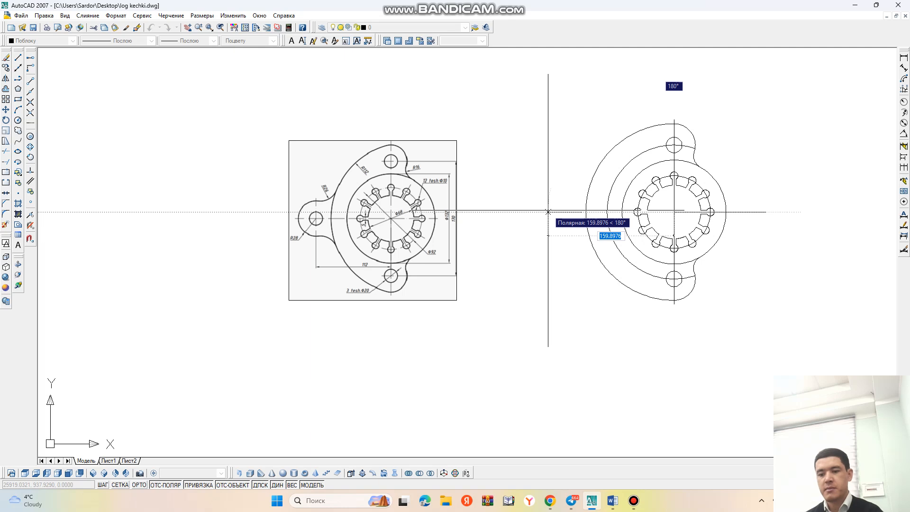
text(140)
key(Return)
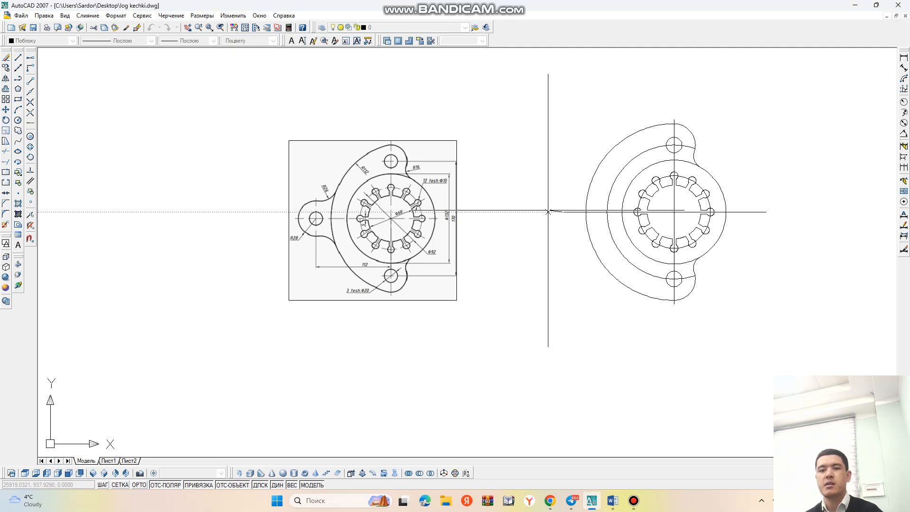
key(Return)
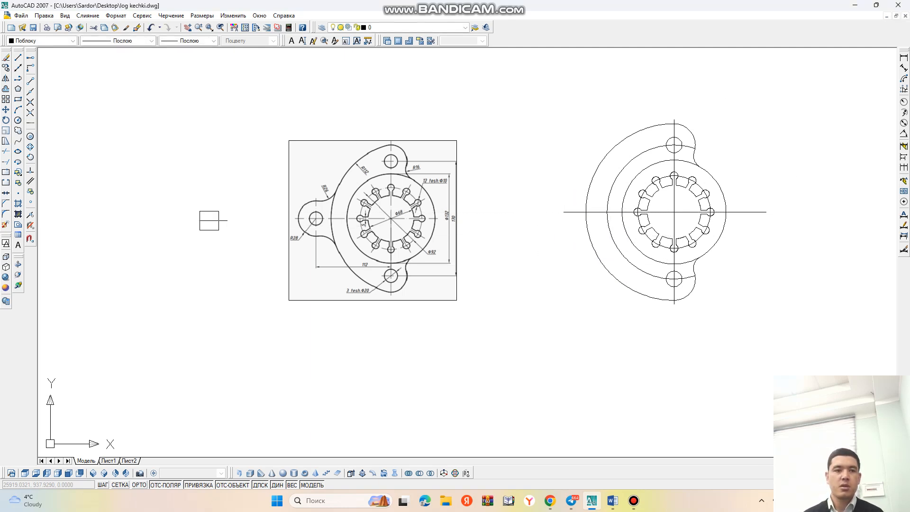
Step: Draw two concentric circles of radius 28 and 10 centred on the left end of the horizontal line
click(18, 121)
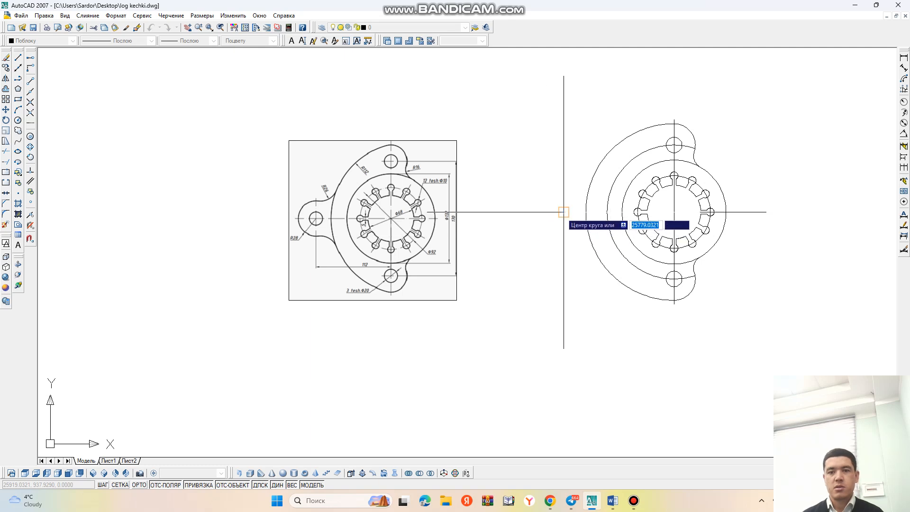
click(564, 212)
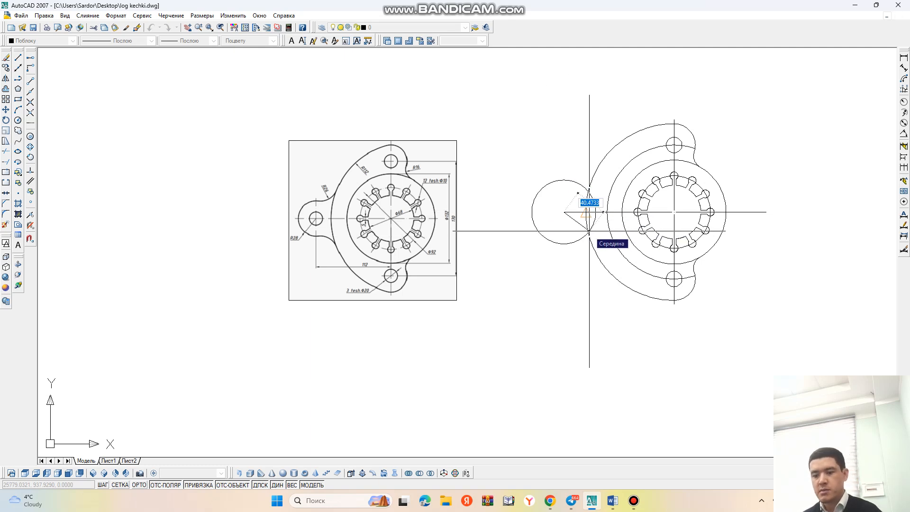
text(2)
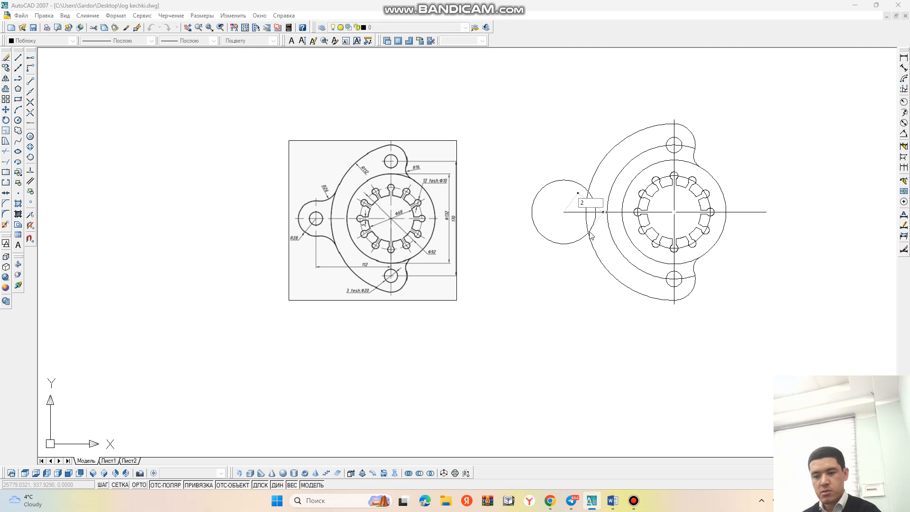
text(8)
key(Return)
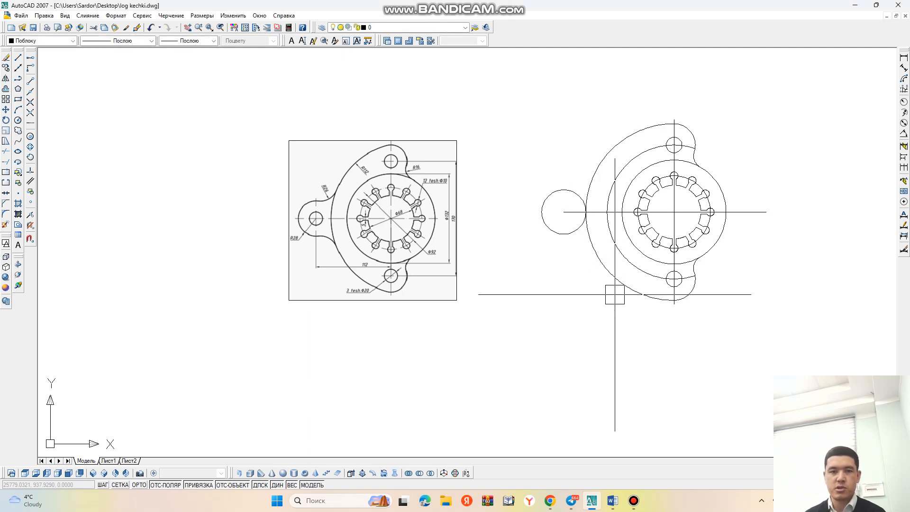
key(Return)
click(563, 212)
text(10)
key(Return)
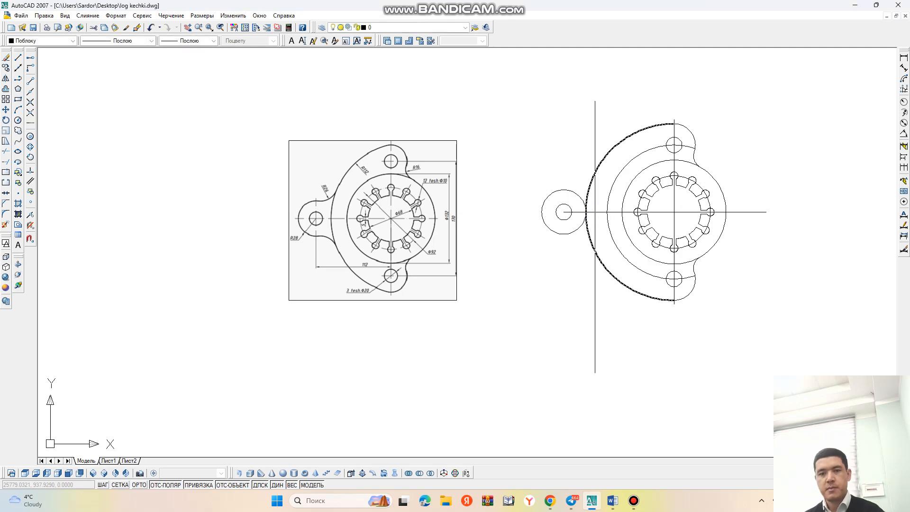
Step: Draw a circle of radius 26 tangent to the left lobe's radius 28 circle and the large outer arc, above the horizontal centreline
scroll(584, 205, up, 4)
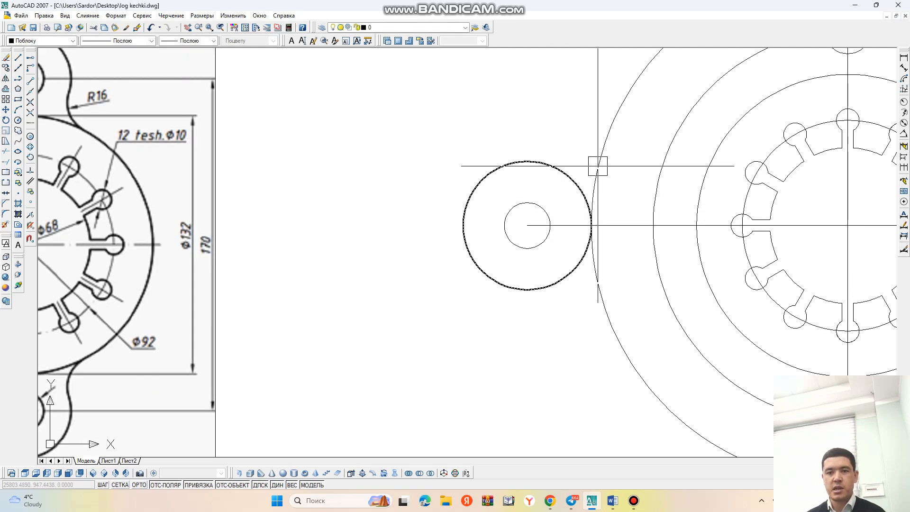
scroll(583, 180, down, 4)
scroll(305, 161, up, 6)
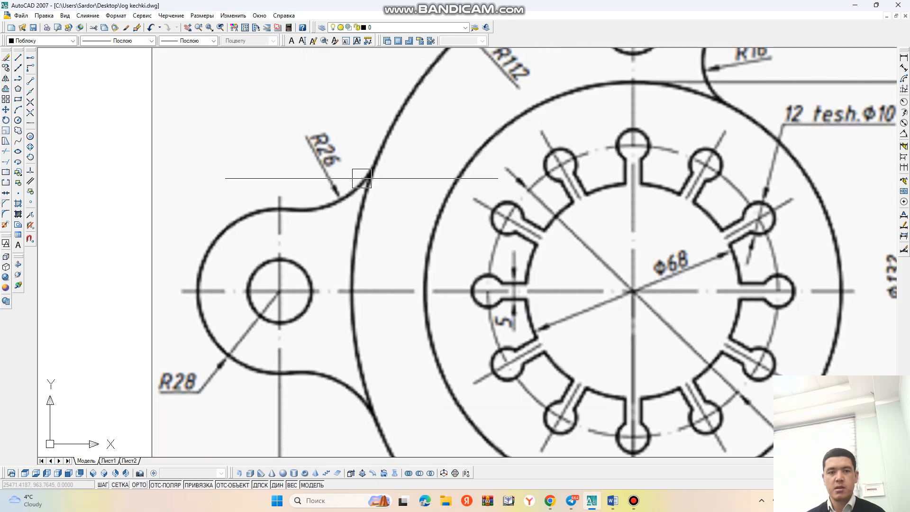
scroll(361, 179, down, 4)
middle_drag(615, 247, 458, 253)
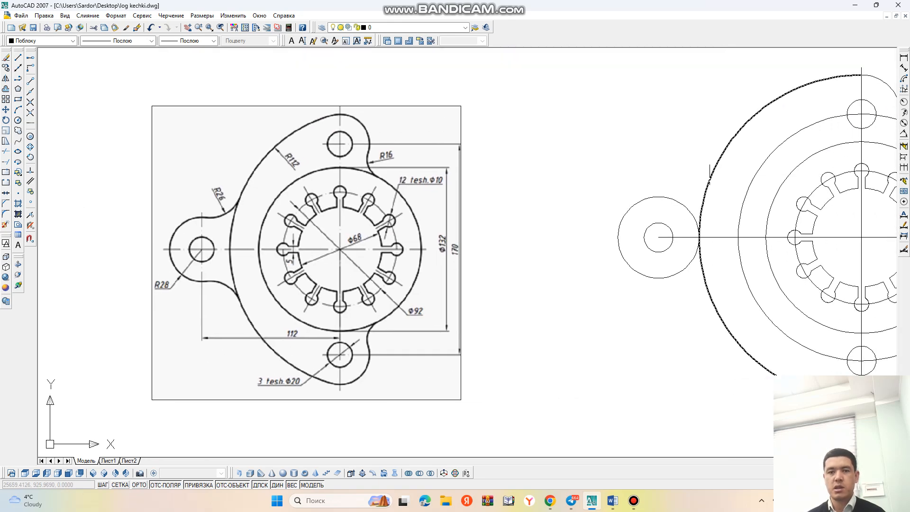
click(18, 121)
right_click(533, 113)
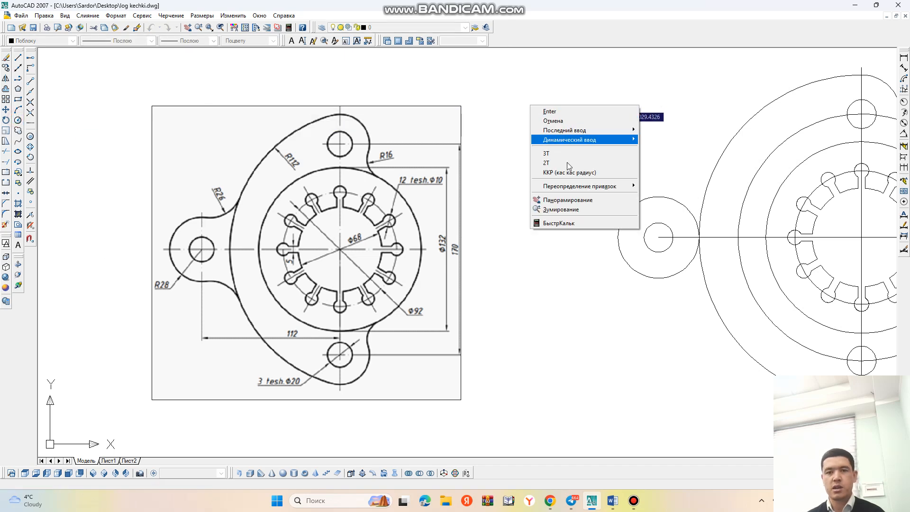
click(617, 173)
click(700, 237)
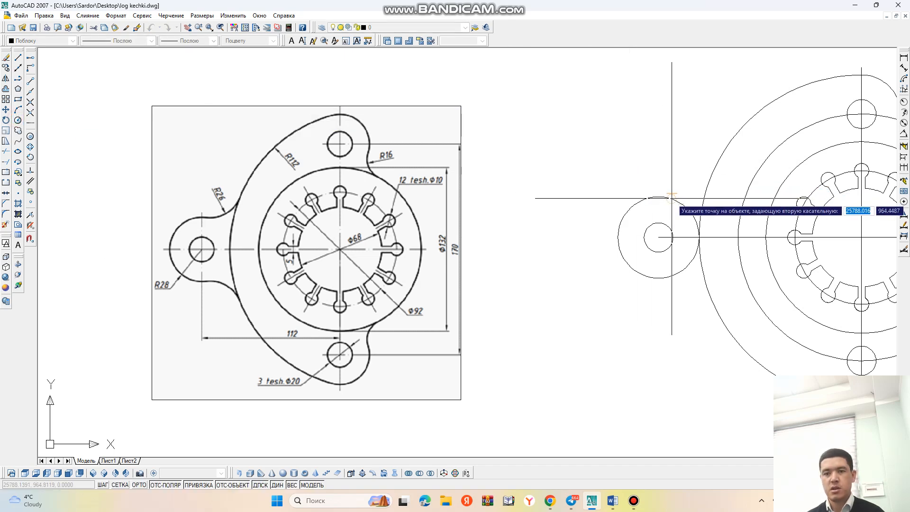
click(711, 181)
text(26)
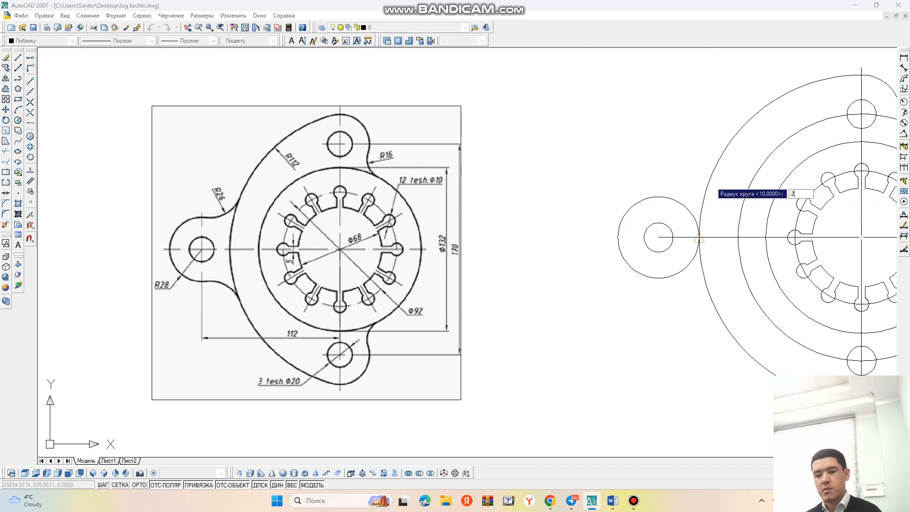
key(Return)
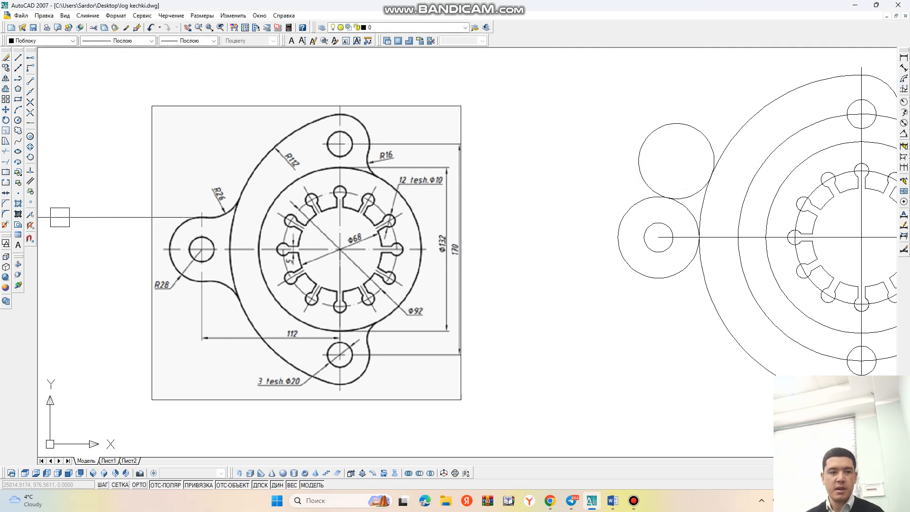
Step: Trim the upper radius 26 circle and the adjoining inner part of the radius 28 circle down to the left lobe's outer contour
click(6, 151)
right_click(301, 165)
click(650, 138)
click(693, 216)
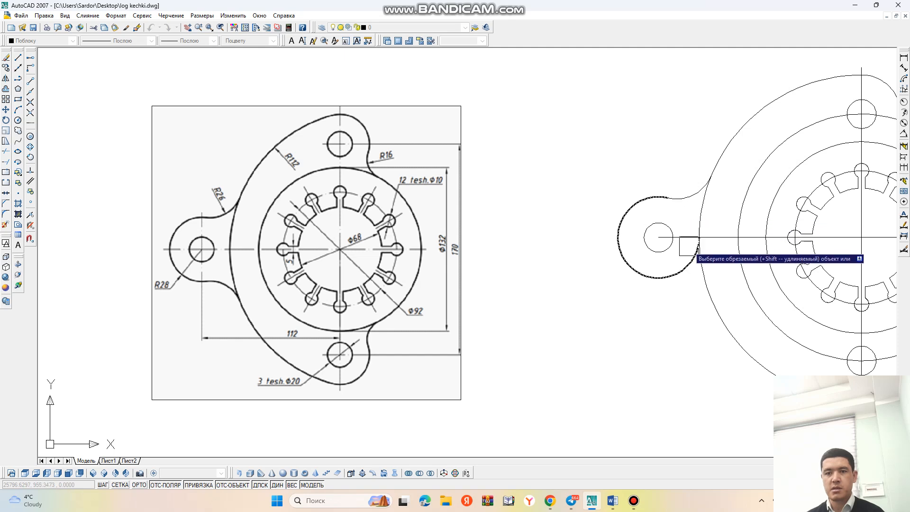
key(Escape)
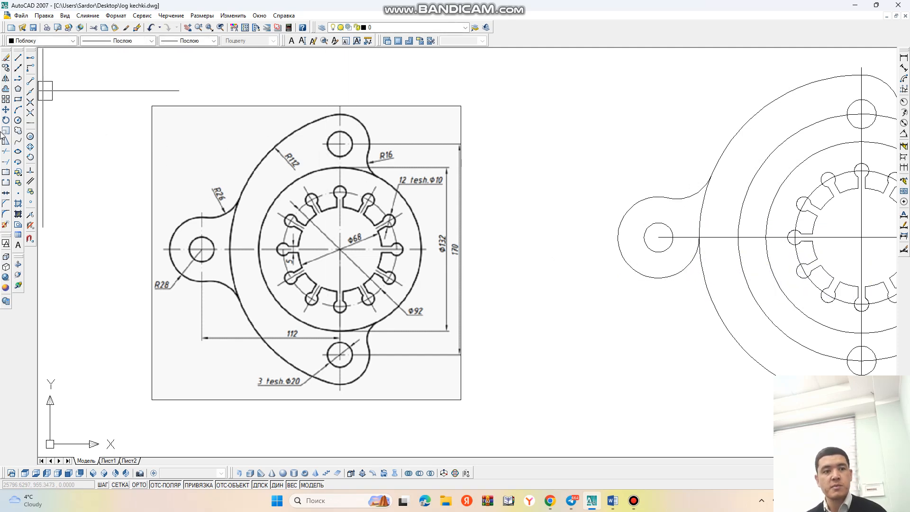
Step: Draw a circle tangent to the left lobe circle and the large outer arc below the centreline, keeping the previous radius of 26
click(170, 16)
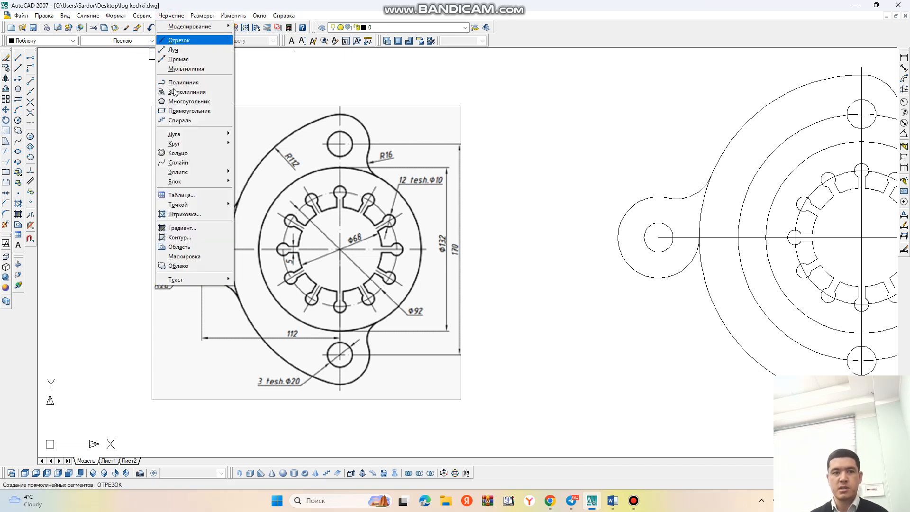
mouse_move(201, 144)
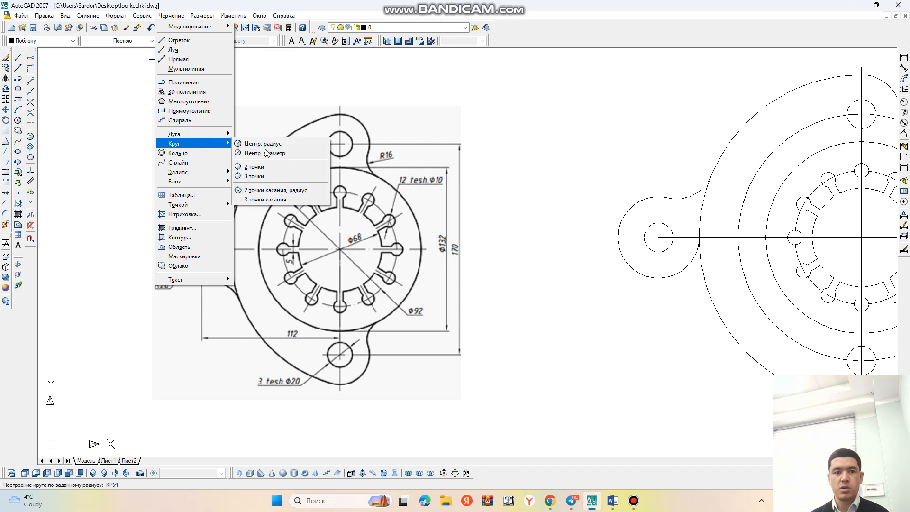
click(301, 194)
click(683, 273)
click(708, 292)
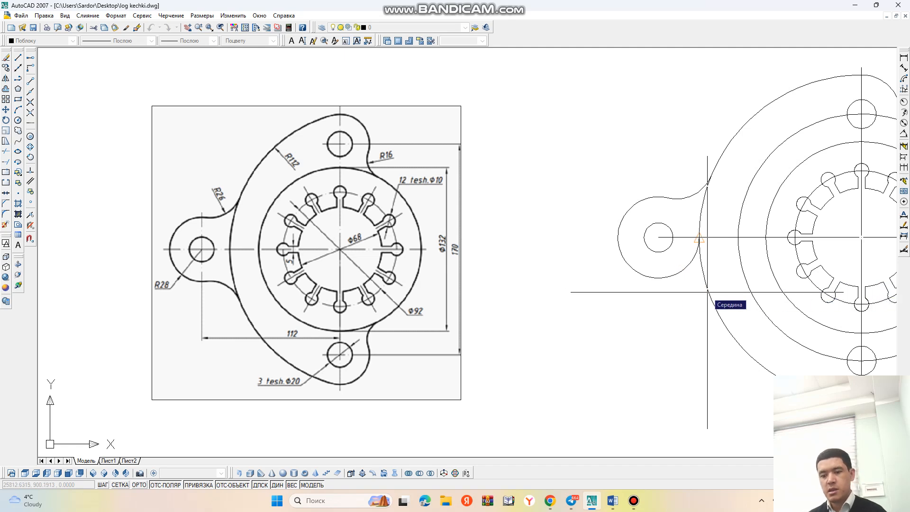
key(Return)
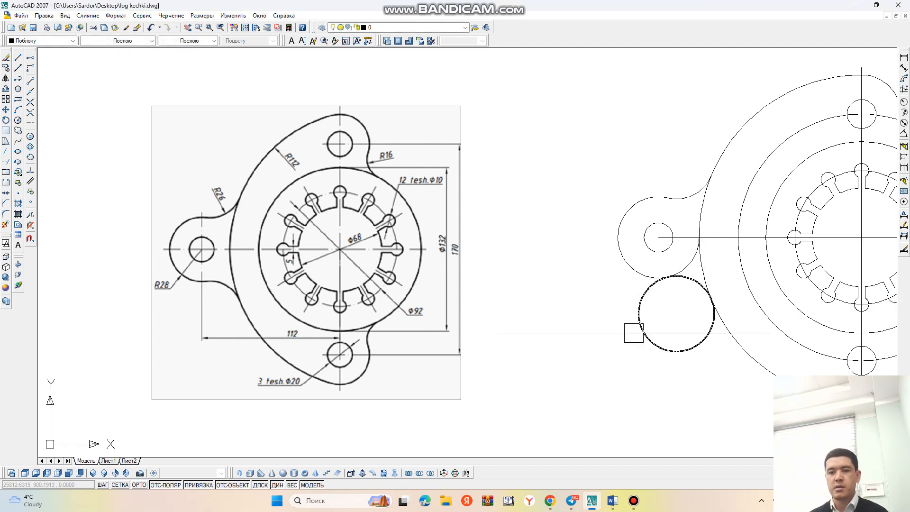
Step: Trim the lower radius 26 circle and the remaining inner part of the radius 28 circle to the left lobe's contour
click(6, 152)
key(Return)
click(637, 332)
click(687, 265)
scroll(687, 264, up, 3)
scroll(699, 264, down, 2)
middle_drag(730, 269, 526, 268)
scroll(527, 268, down, 1)
mouse_move(586, 280)
middle_down()
mouse_move(588, 248)
mouse_move(548, 257)
middle_up()
scroll(590, 252, down, 1)
key(Escape)
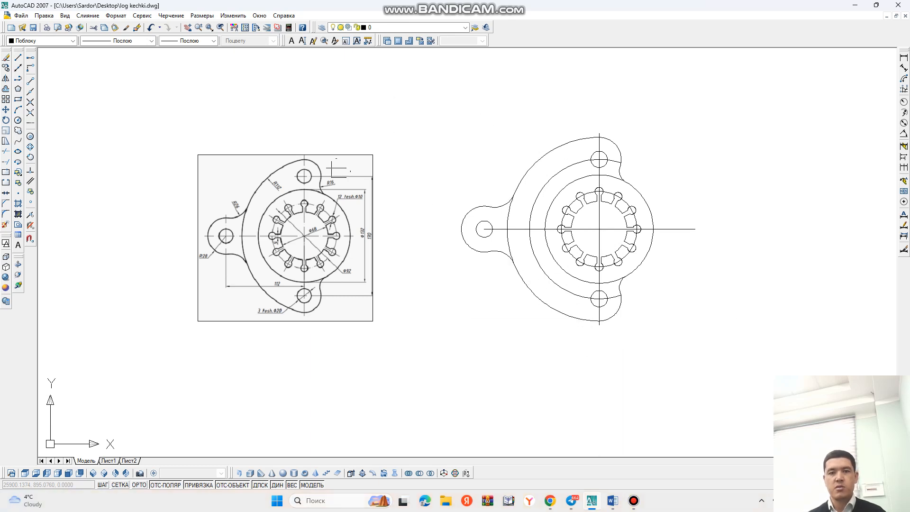
Step: Set the lineweight of the entire redrawn flange to 0.80 mm
click(417, 84)
click(770, 455)
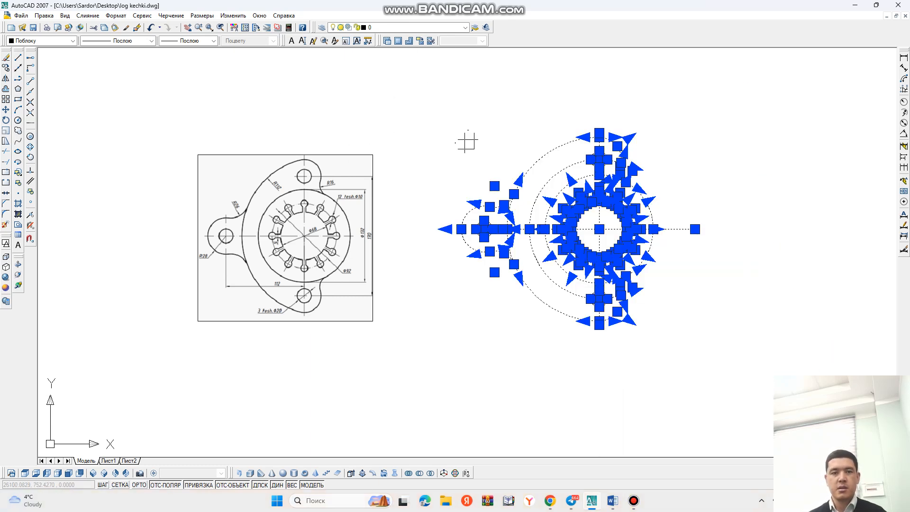
click(213, 41)
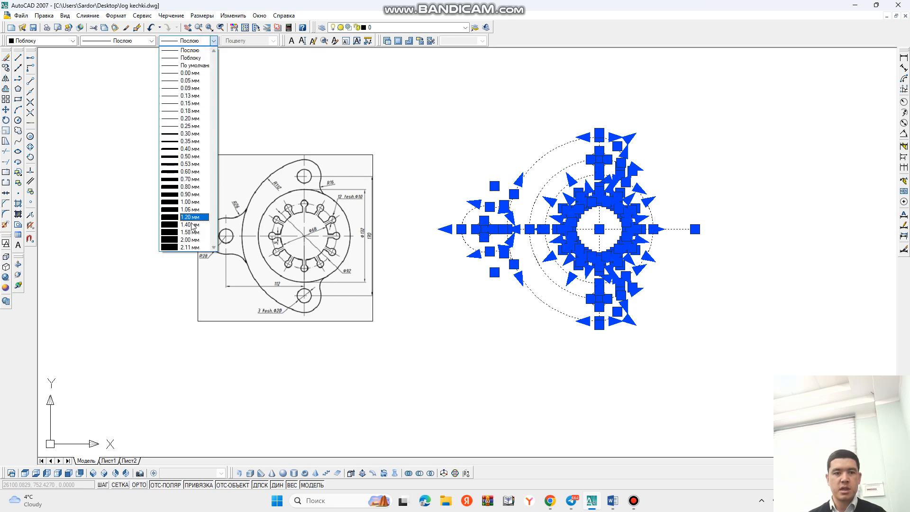
click(189, 187)
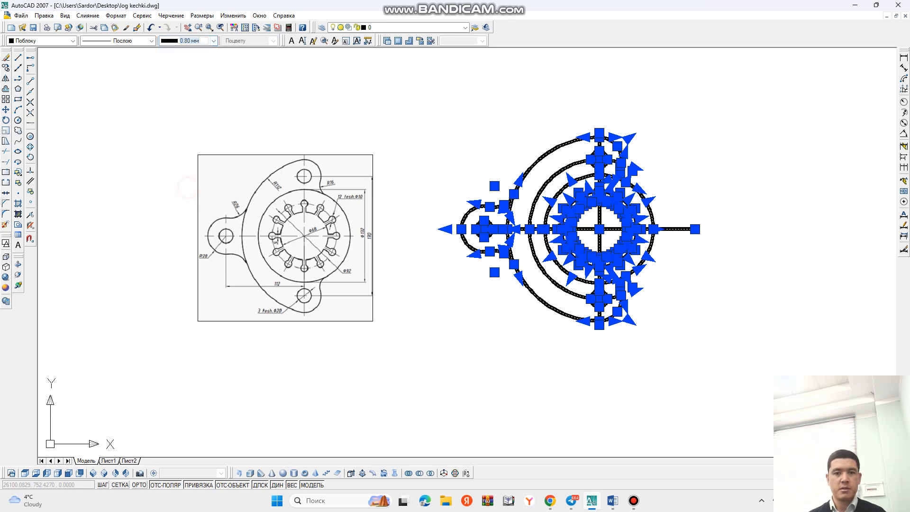
key(Escape)
Step: Set the lineweight of the flange's horizontal and vertical centrelines to Поблоку (ByBlock)
scroll(588, 241, up, 3)
scroll(605, 230, up, 3)
click(650, 243)
click(574, 178)
click(209, 41)
click(192, 66)
key(Escape)
Step: Set the lineweight of the pitch circle through the 12 small holes to Послою (ByLayer)
scroll(555, 220, down, 4)
scroll(548, 184, up, 3)
click(523, 154)
click(192, 40)
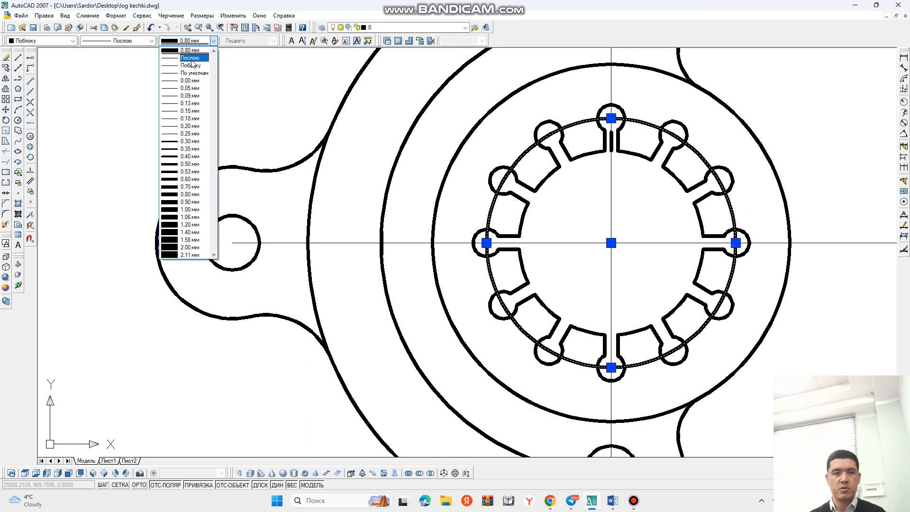
click(188, 58)
key(Escape)
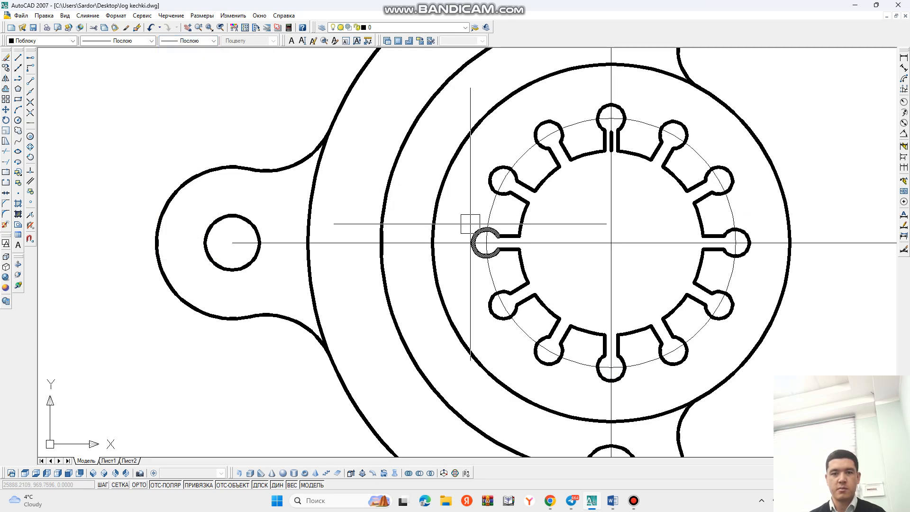
Step: Delete the construction arc that passes through the centres of the upper and lower lobe holes
scroll(445, 230, down, 4)
middle_drag(445, 240, 655, 243)
scroll(653, 244, up, 3)
scroll(650, 247, down, 5)
mouse_move(681, 305)
middle_down()
mouse_move(585, 250)
mouse_move(586, 220)
middle_up()
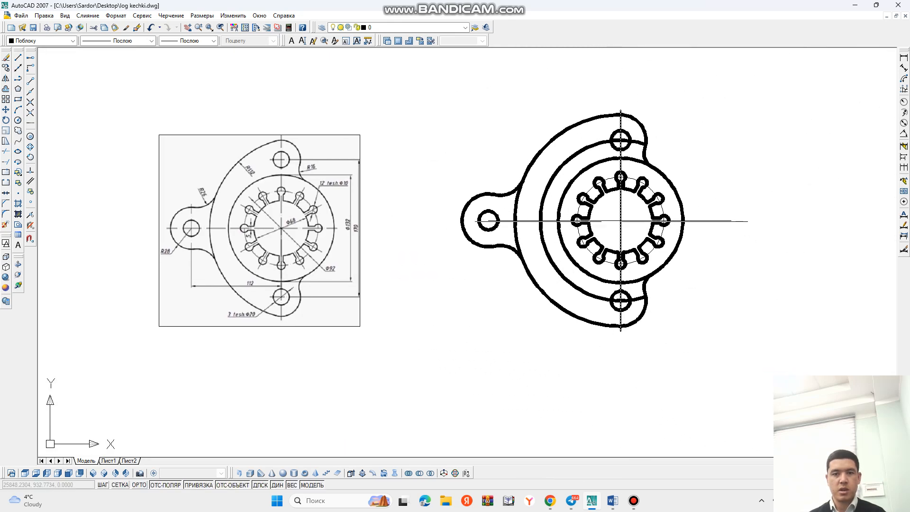
click(579, 154)
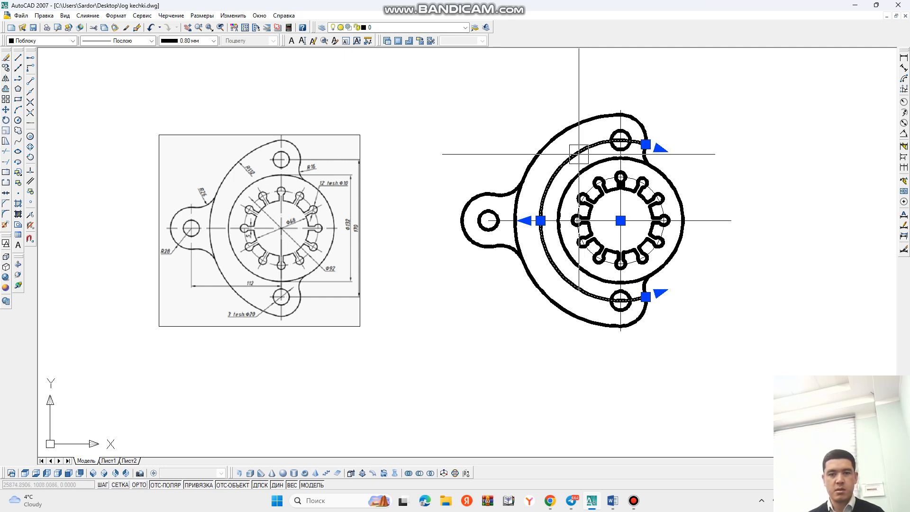
key(Delete)
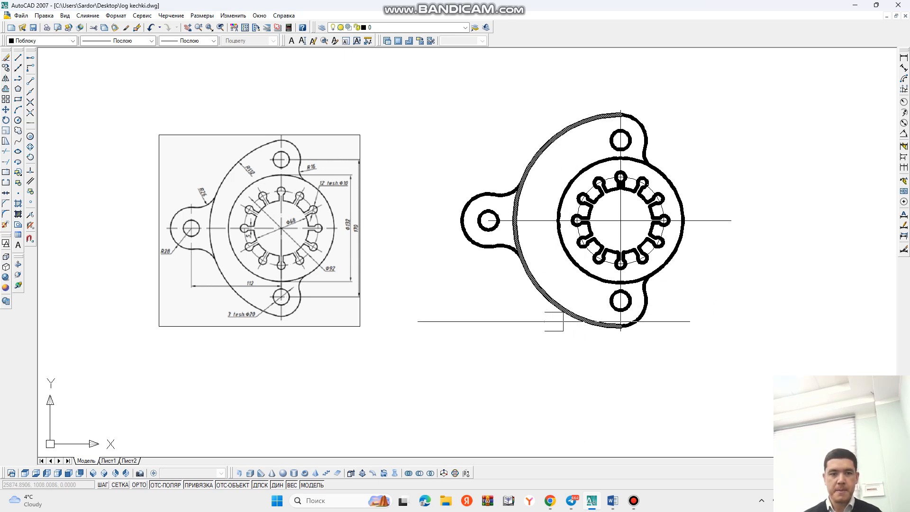
Step: Delete the leftover short vertical segment inside the topmost slot of the inner ring
middle_drag(663, 296, 602, 289)
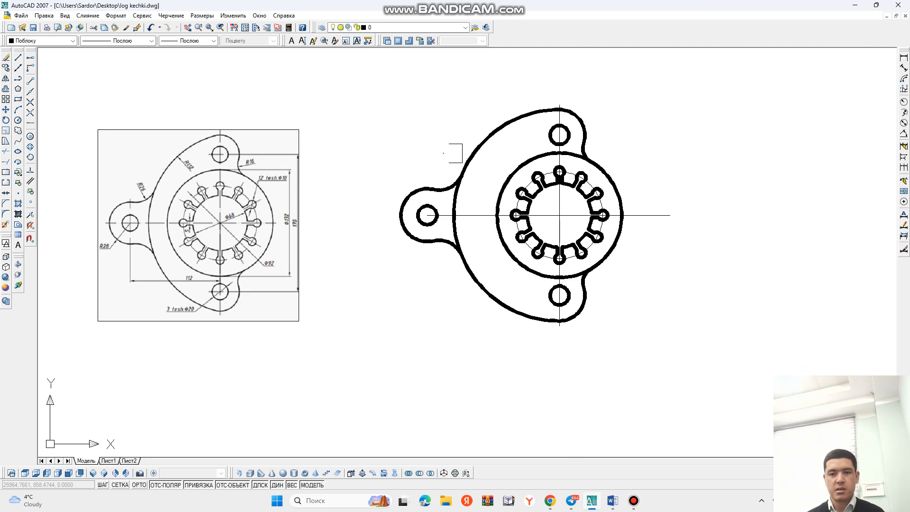
scroll(588, 192, up, 5)
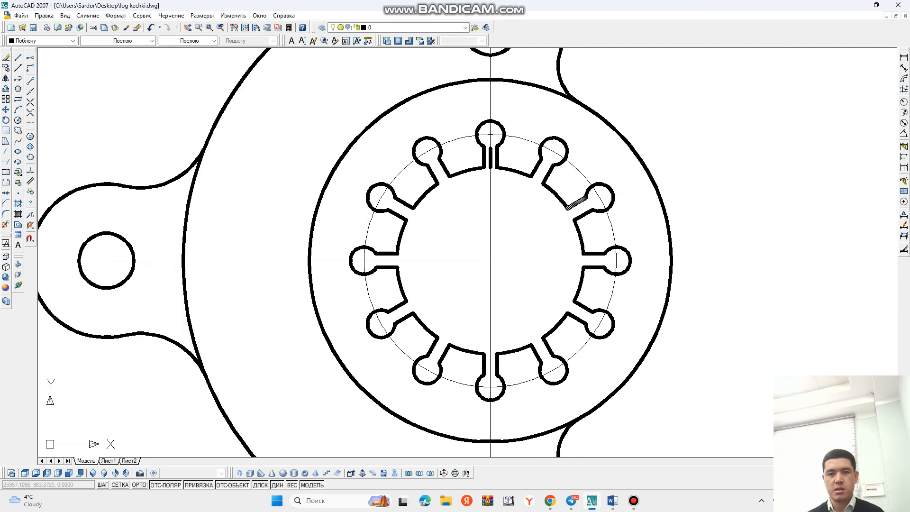
scroll(467, 160, up, 3)
click(563, 151)
key(Delete)
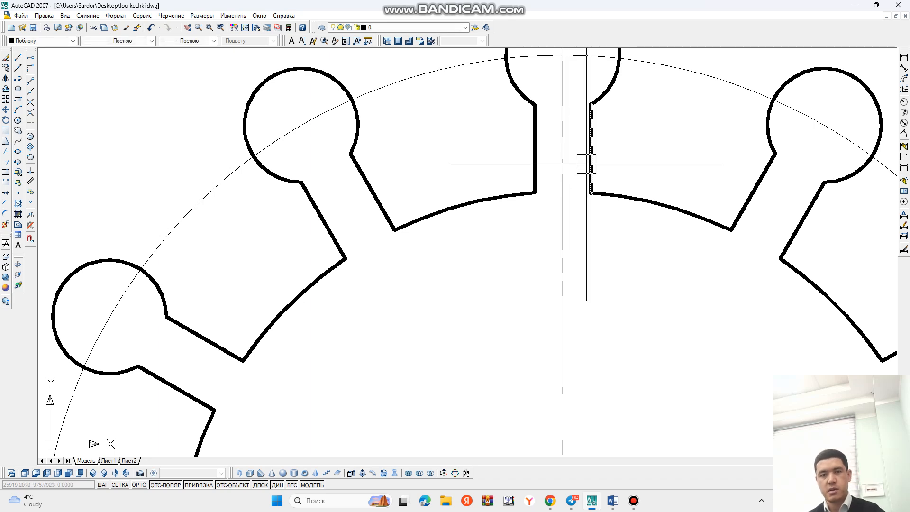
Step: Change the linetype of the horizontal and vertical centrelines to the dash-dot ACAD...4W100
scroll(596, 183, down, 3)
click(605, 292)
click(559, 252)
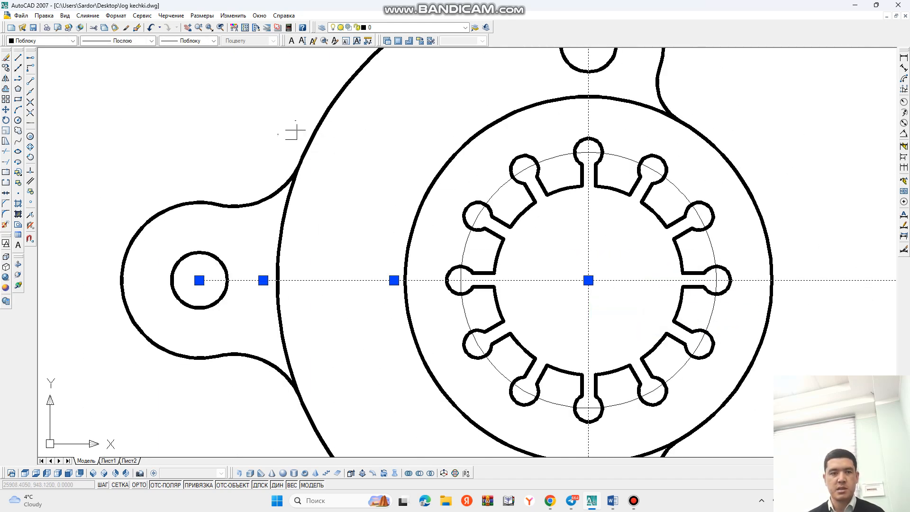
click(151, 41)
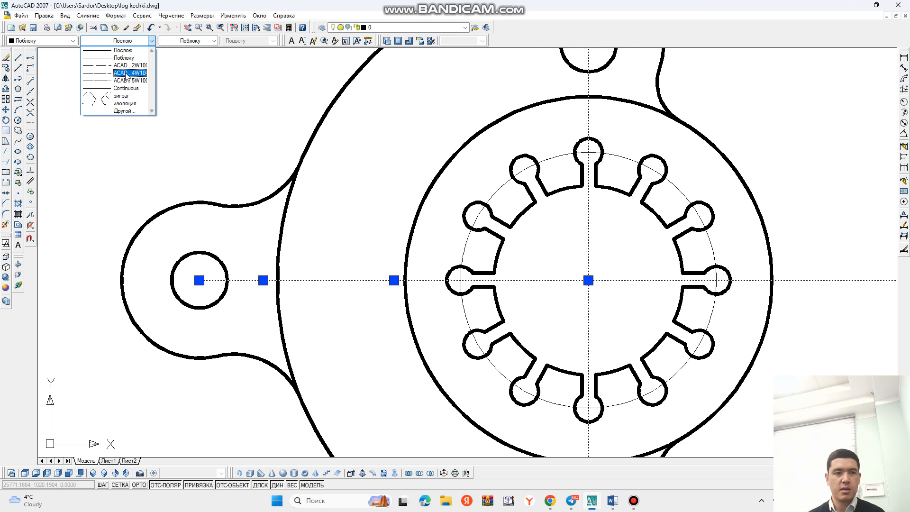
click(127, 73)
key(Escape)
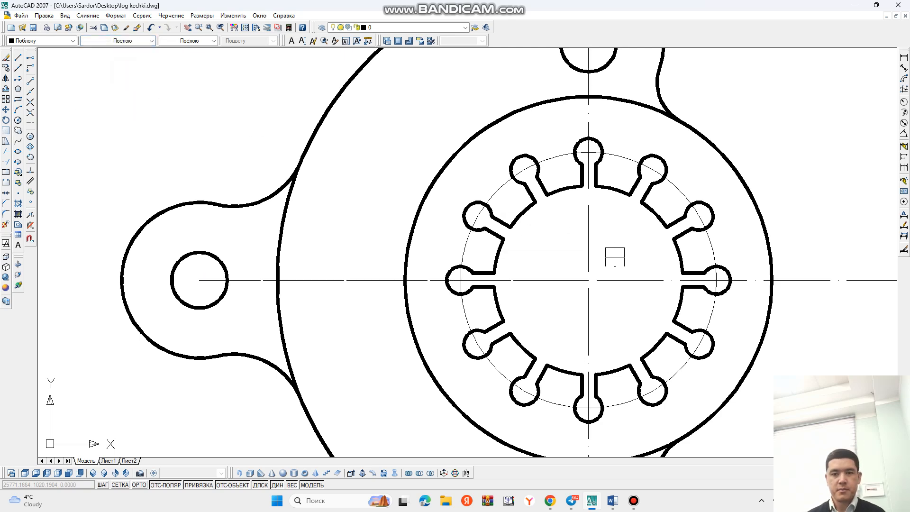
Step: Set the linetype scale of the horizontal centreline to 0.75 in its properties
click(612, 280)
key(ctrl+1)
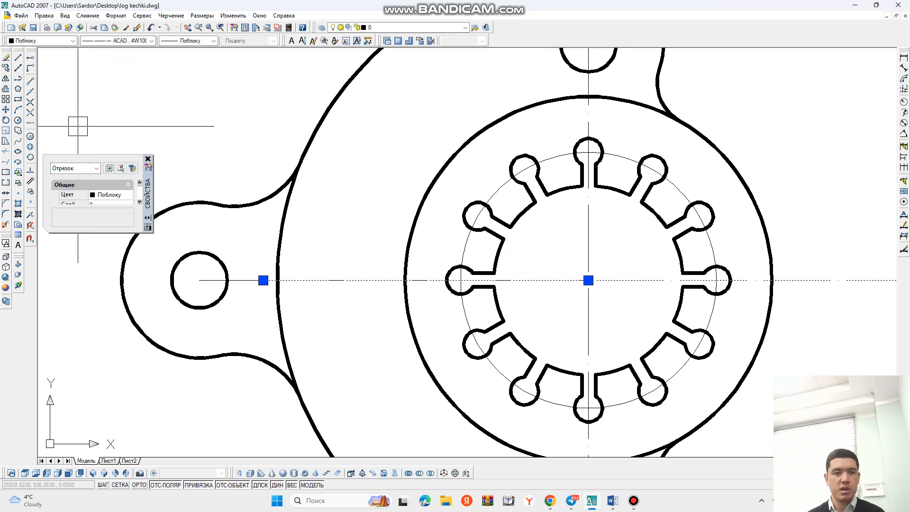
drag(124, 154, 124, 55)
text(0.75)
key(Return)
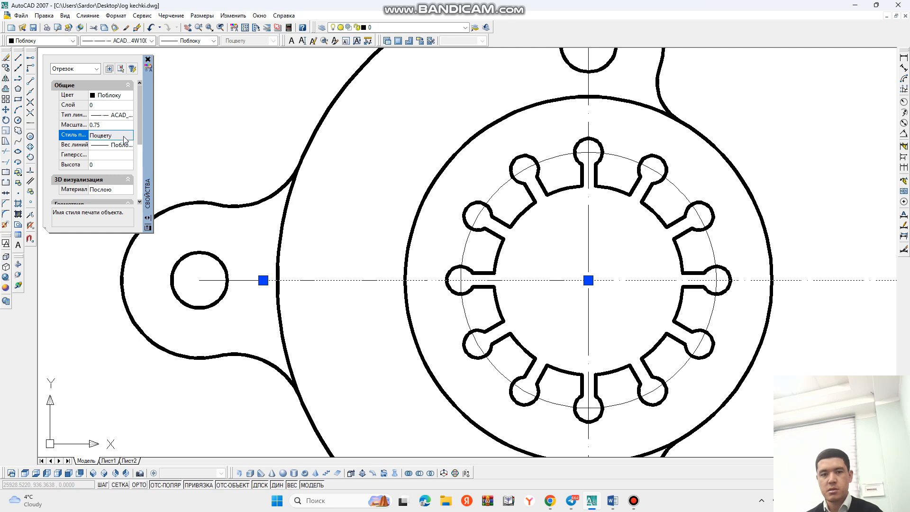
key(Escape)
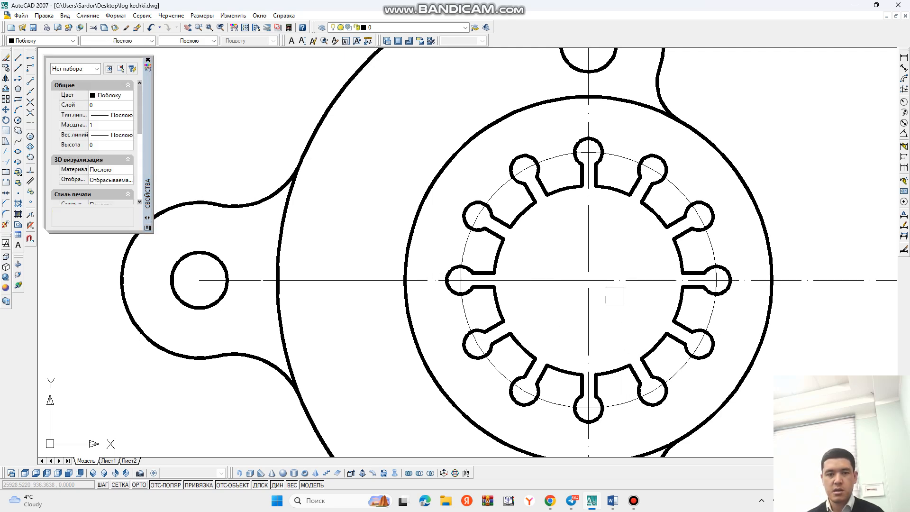